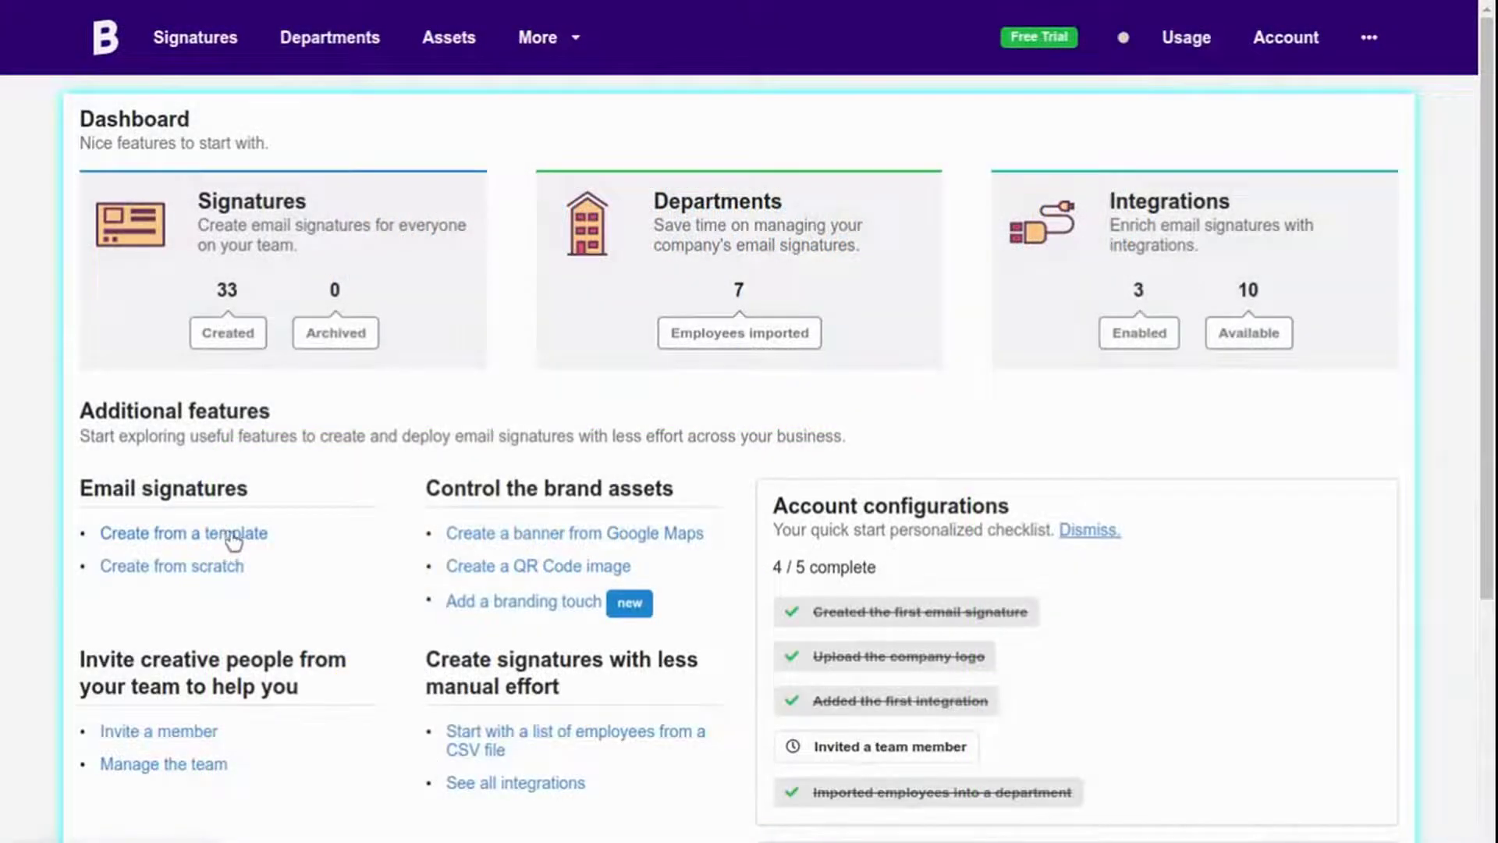
Open the signature Templates gallery via 'Create from a template' under Email signatures.
click(234, 535)
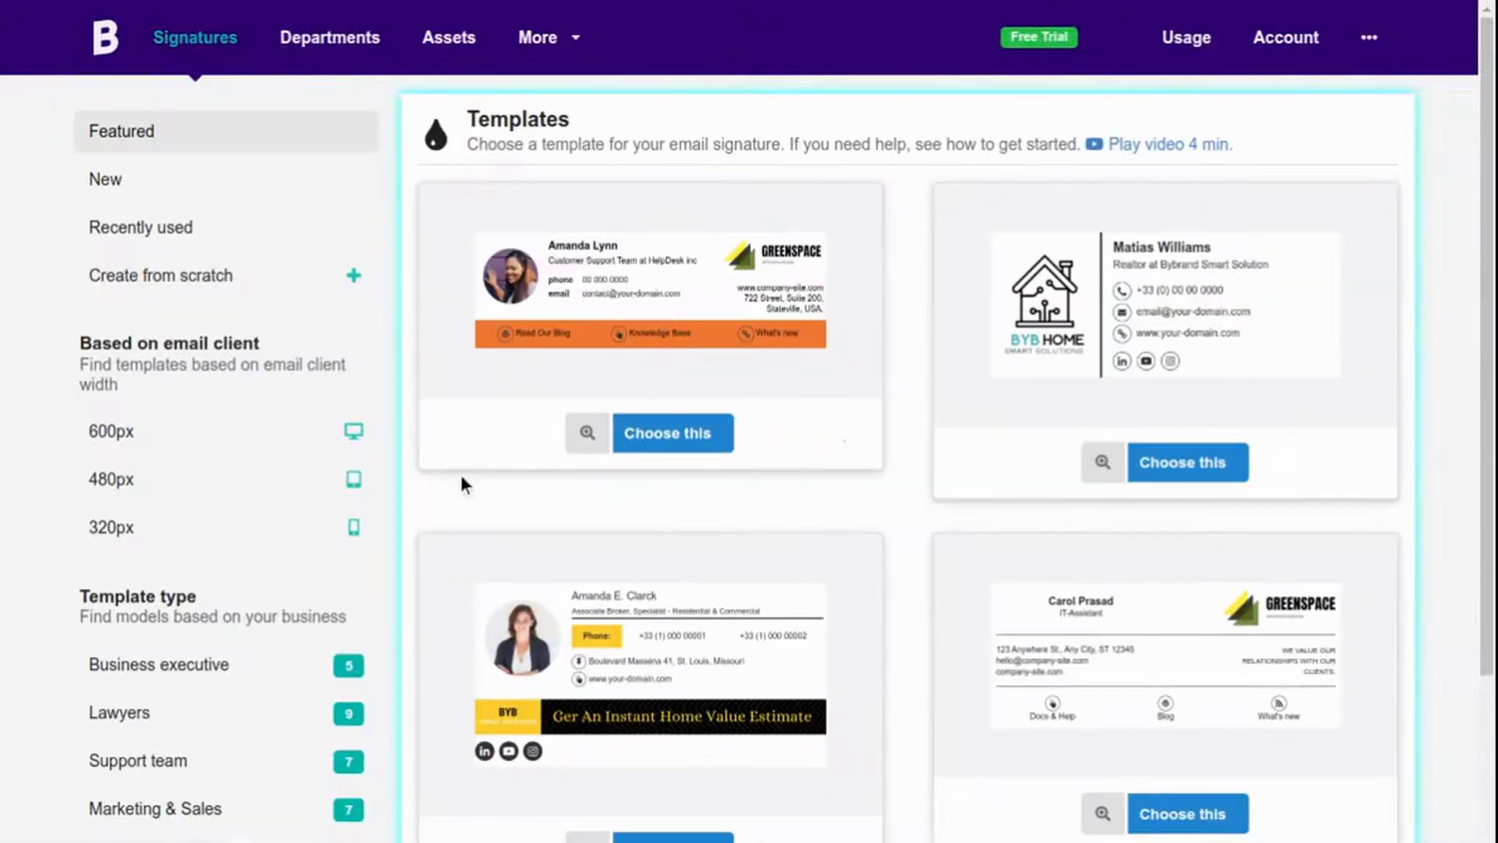
Filter templates to Minimalist, preview the round-photo design, then choose it for editing.
scroll(565, 366, down, 2)
scroll(561, 366, down, 2)
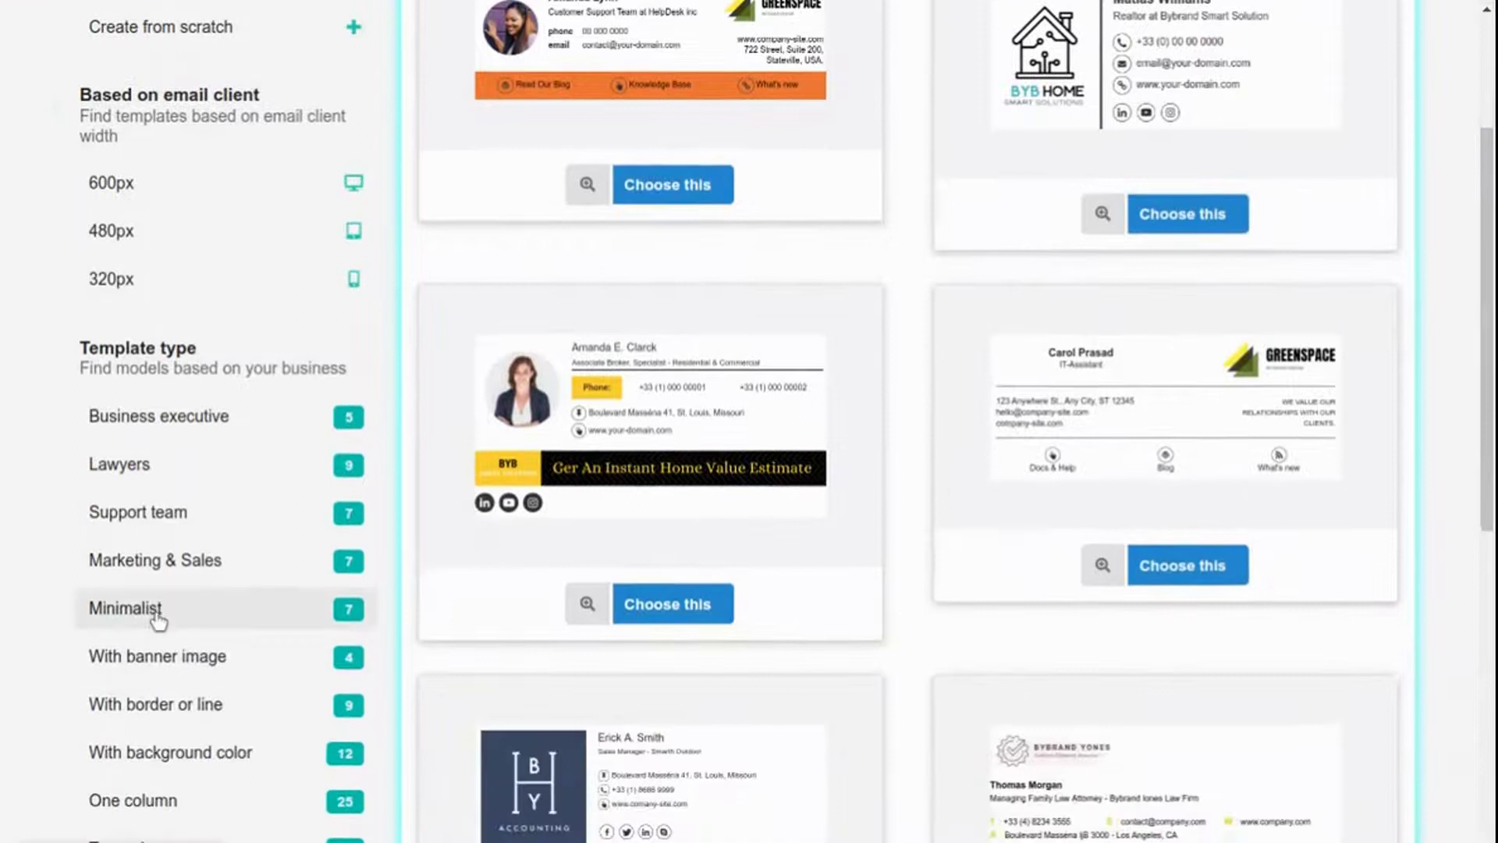
click(184, 621)
scroll(954, 401, down, 3)
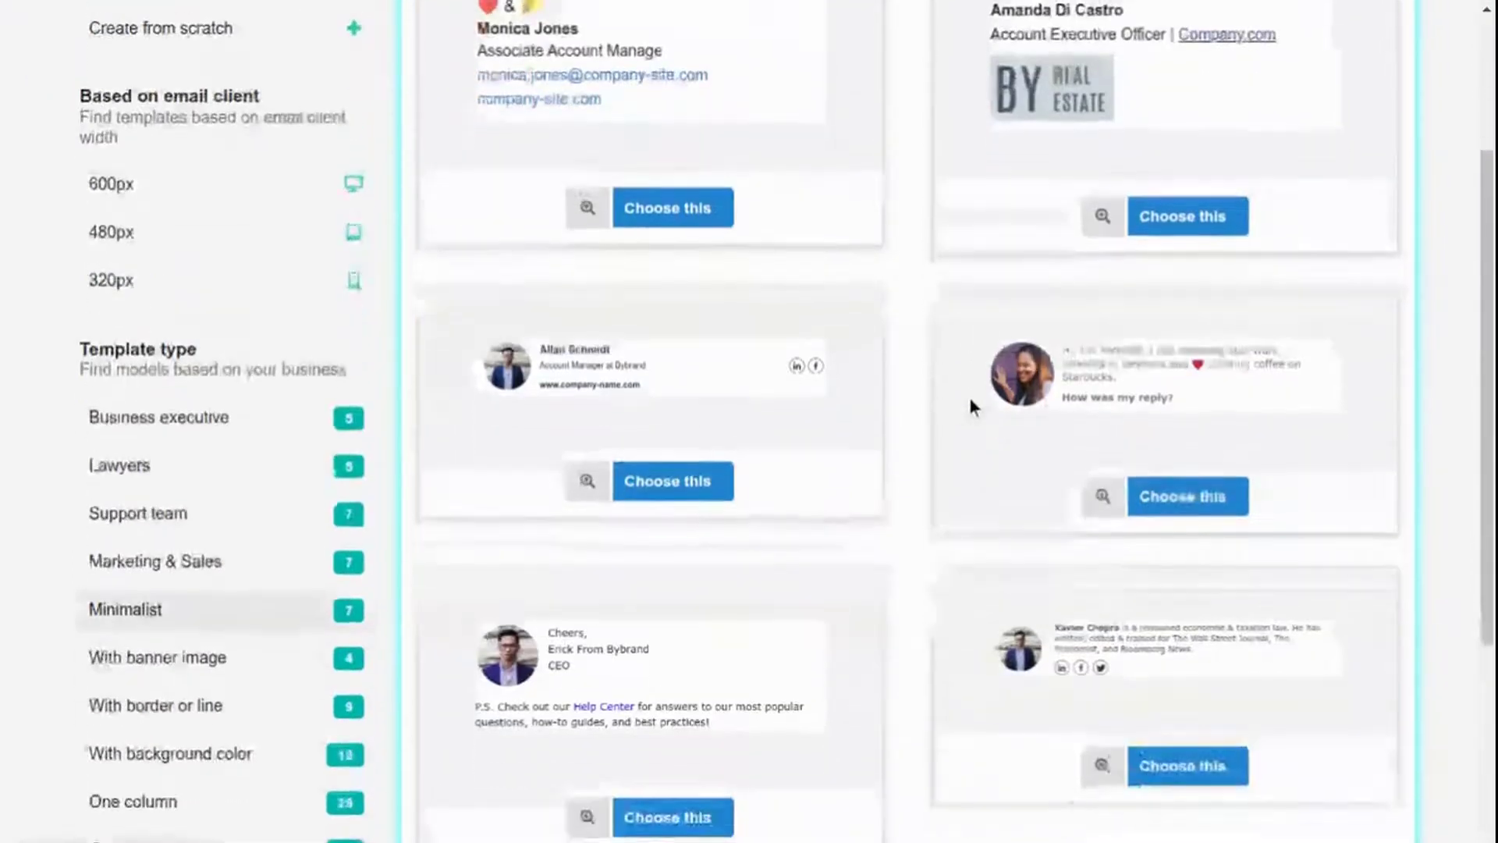
click(586, 479)
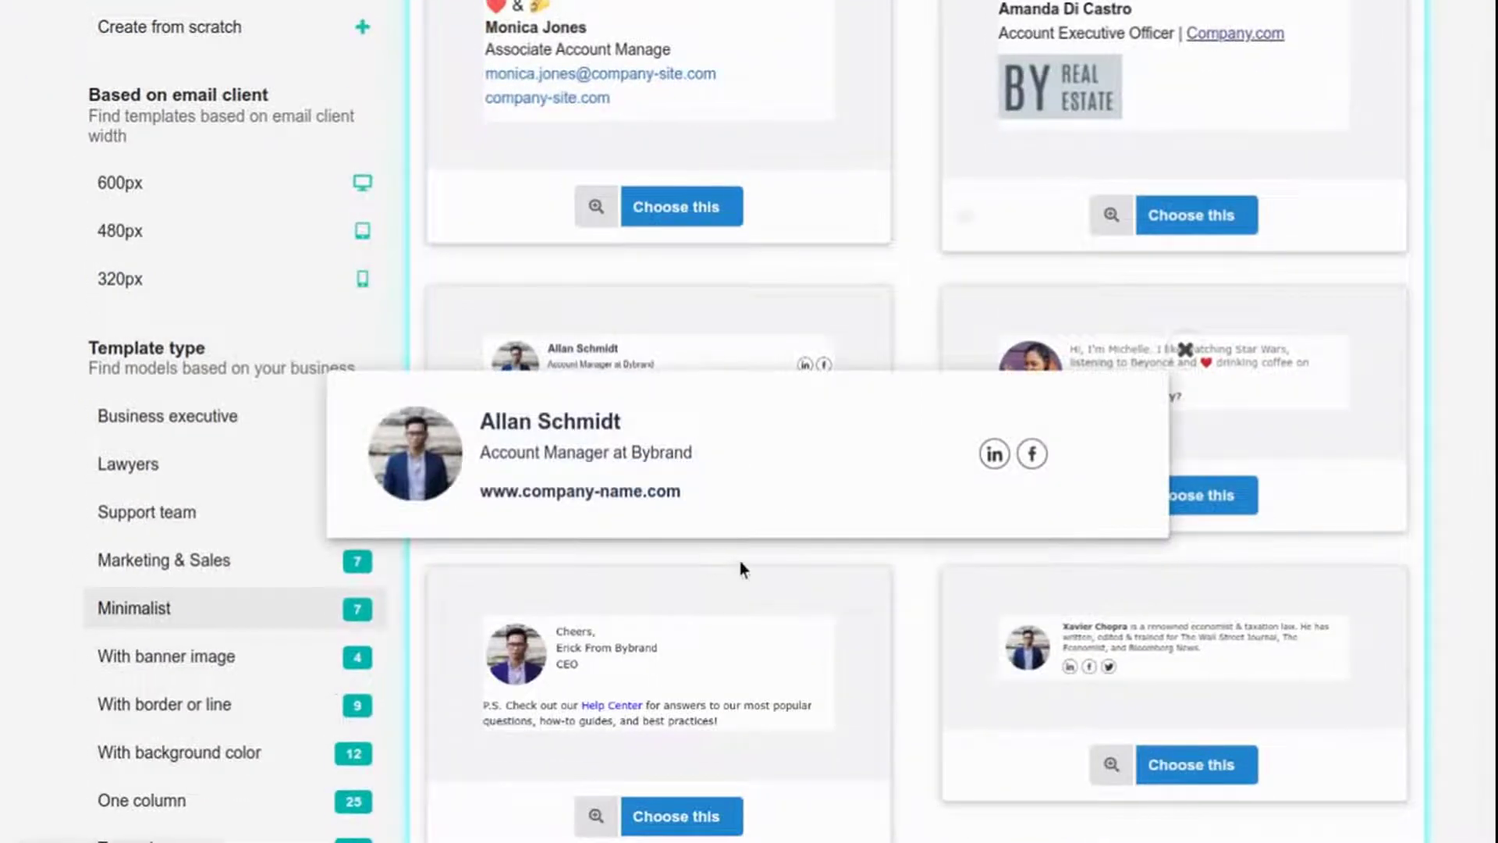
click(739, 561)
click(690, 476)
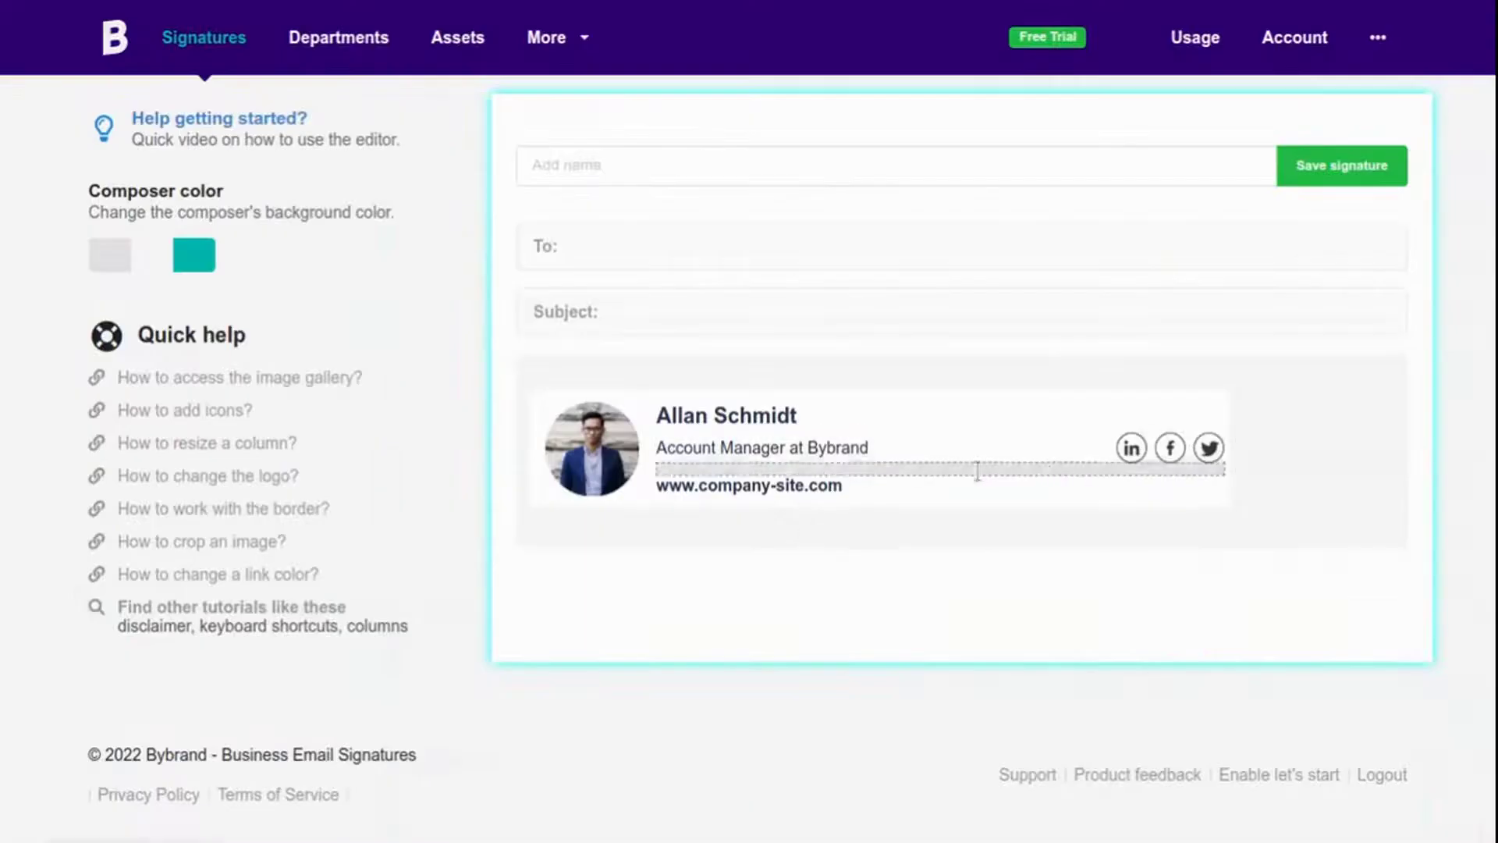
Swap the profile photo for an uploaded jumping-figure image, shrunk to a small circle.
click(627, 455)
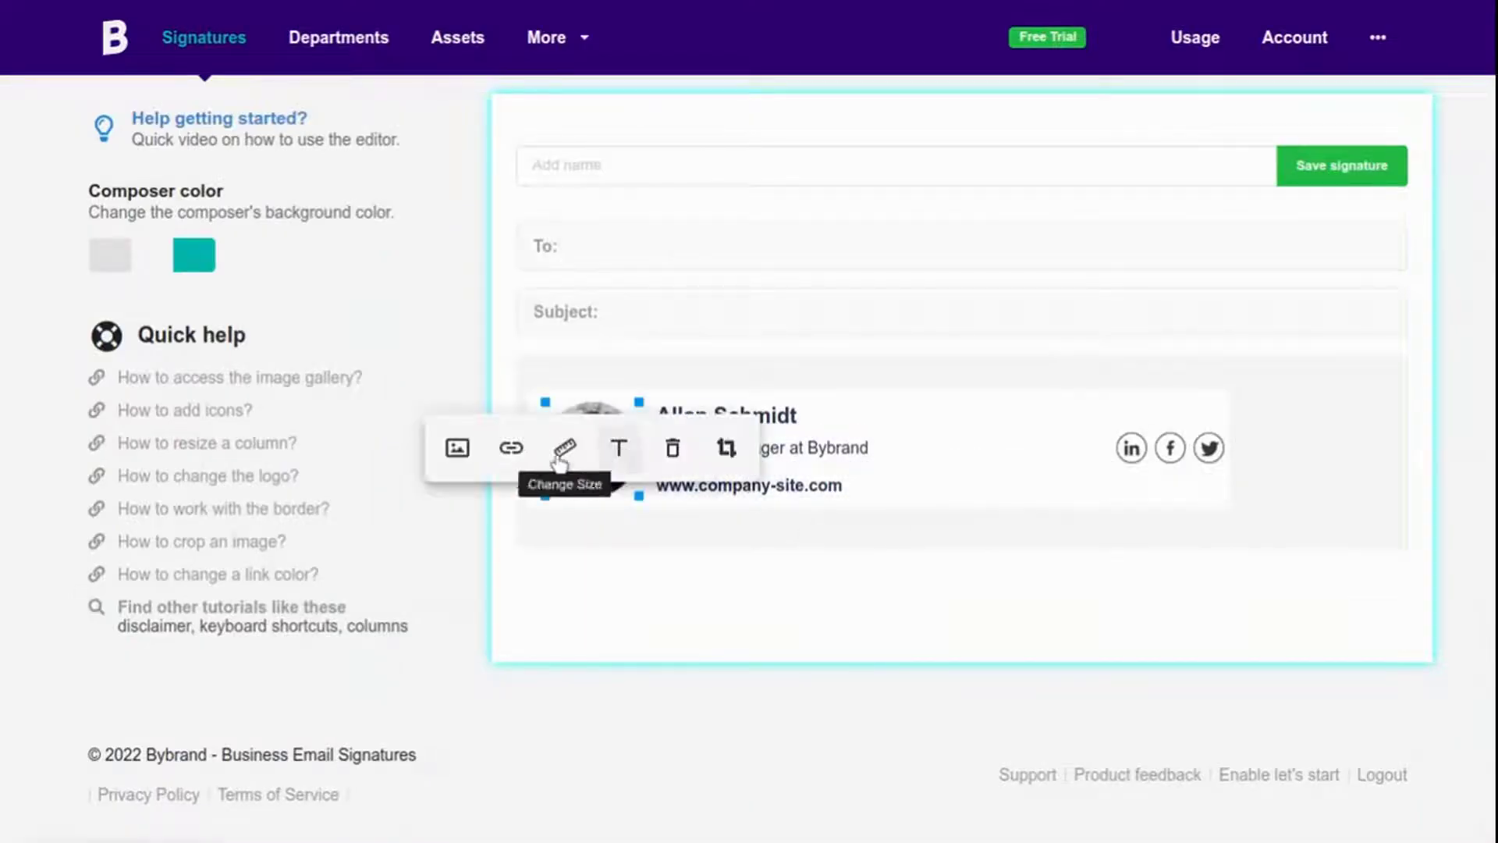
click(457, 449)
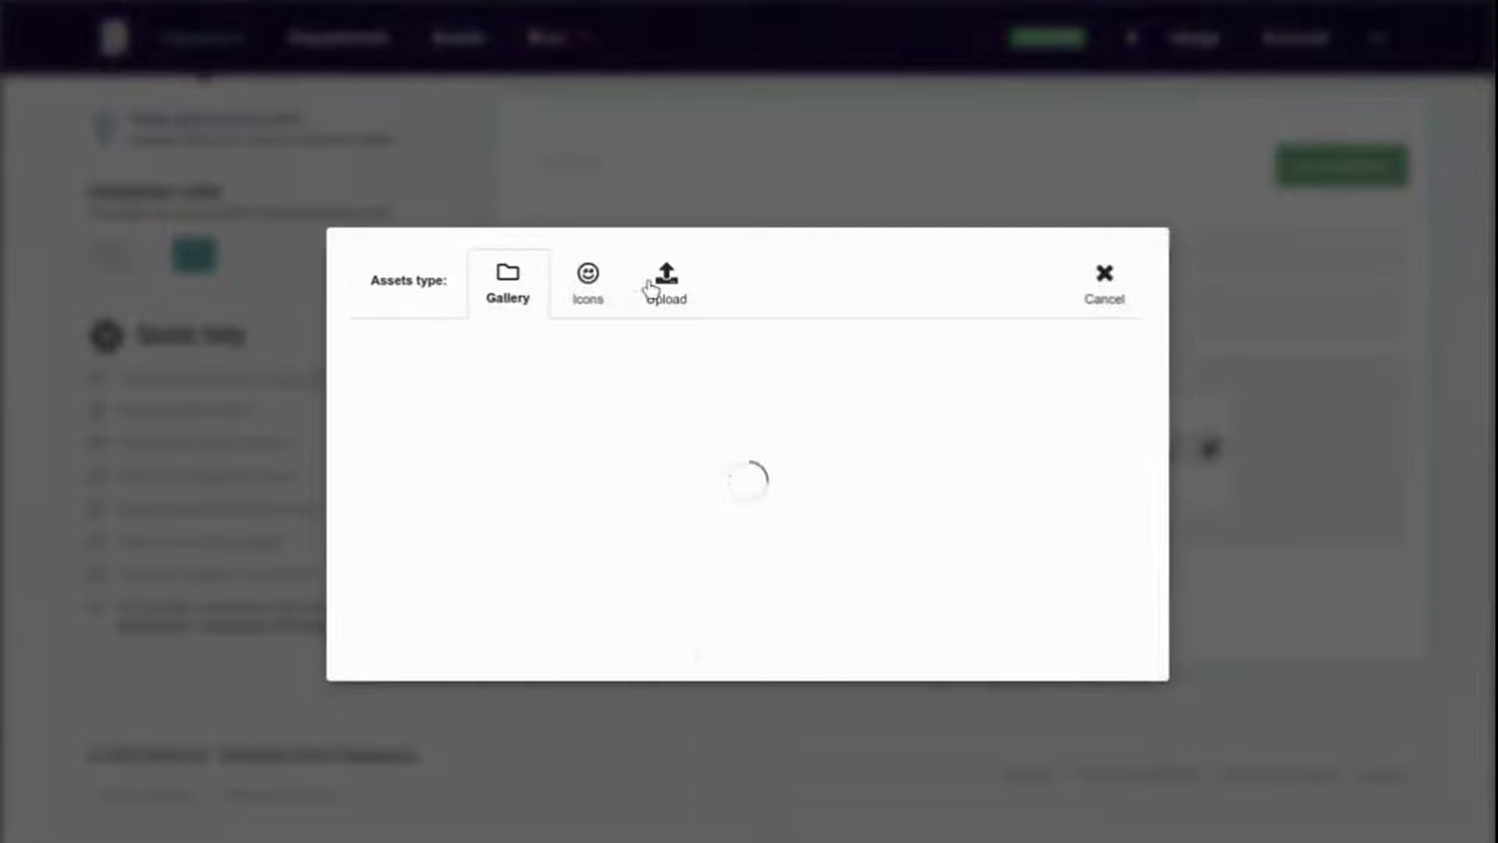
click(677, 89)
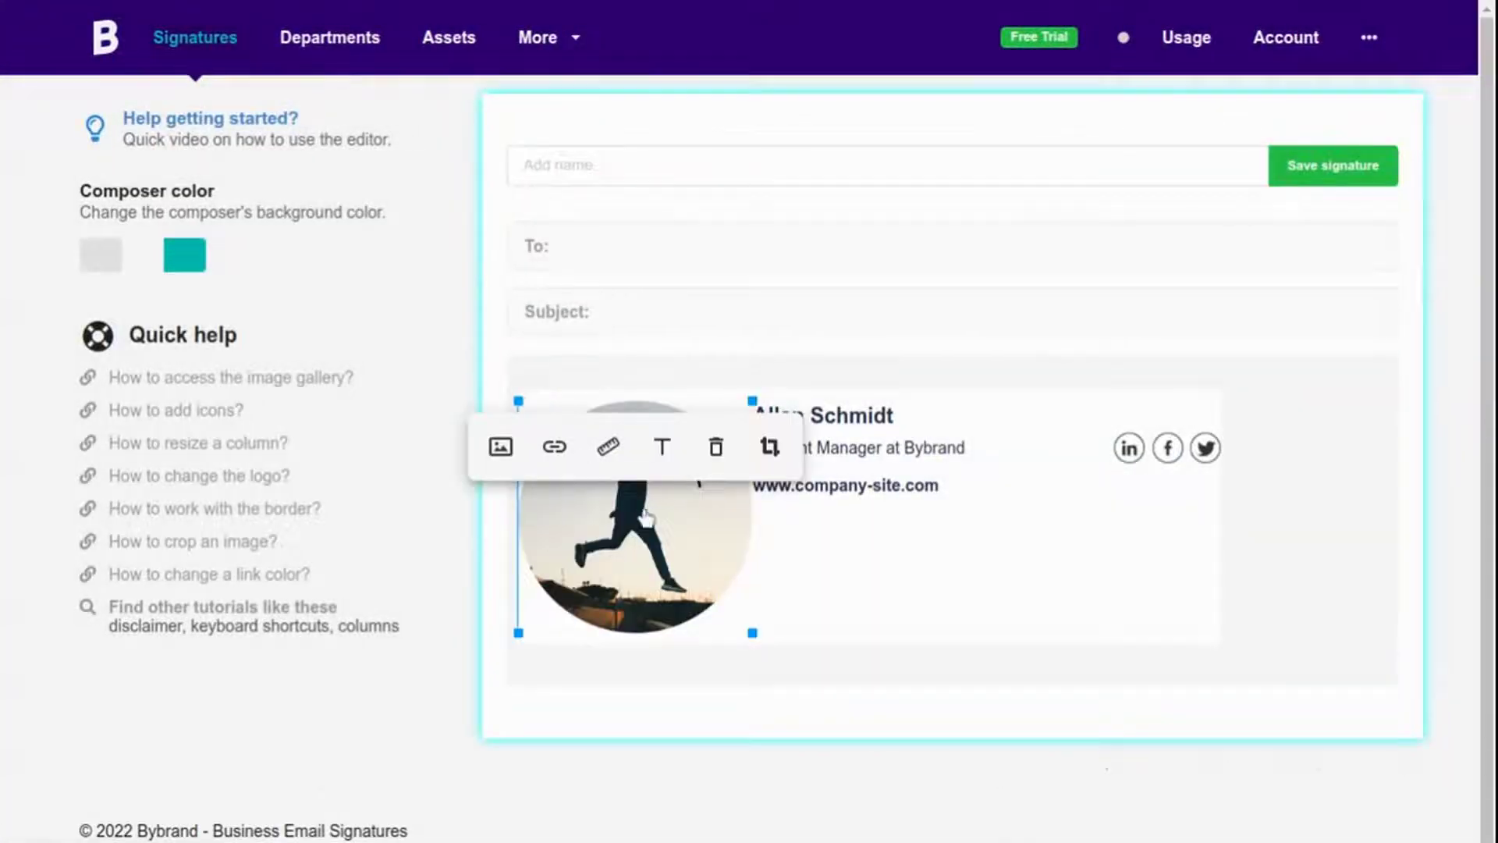
drag(752, 401, 597, 432)
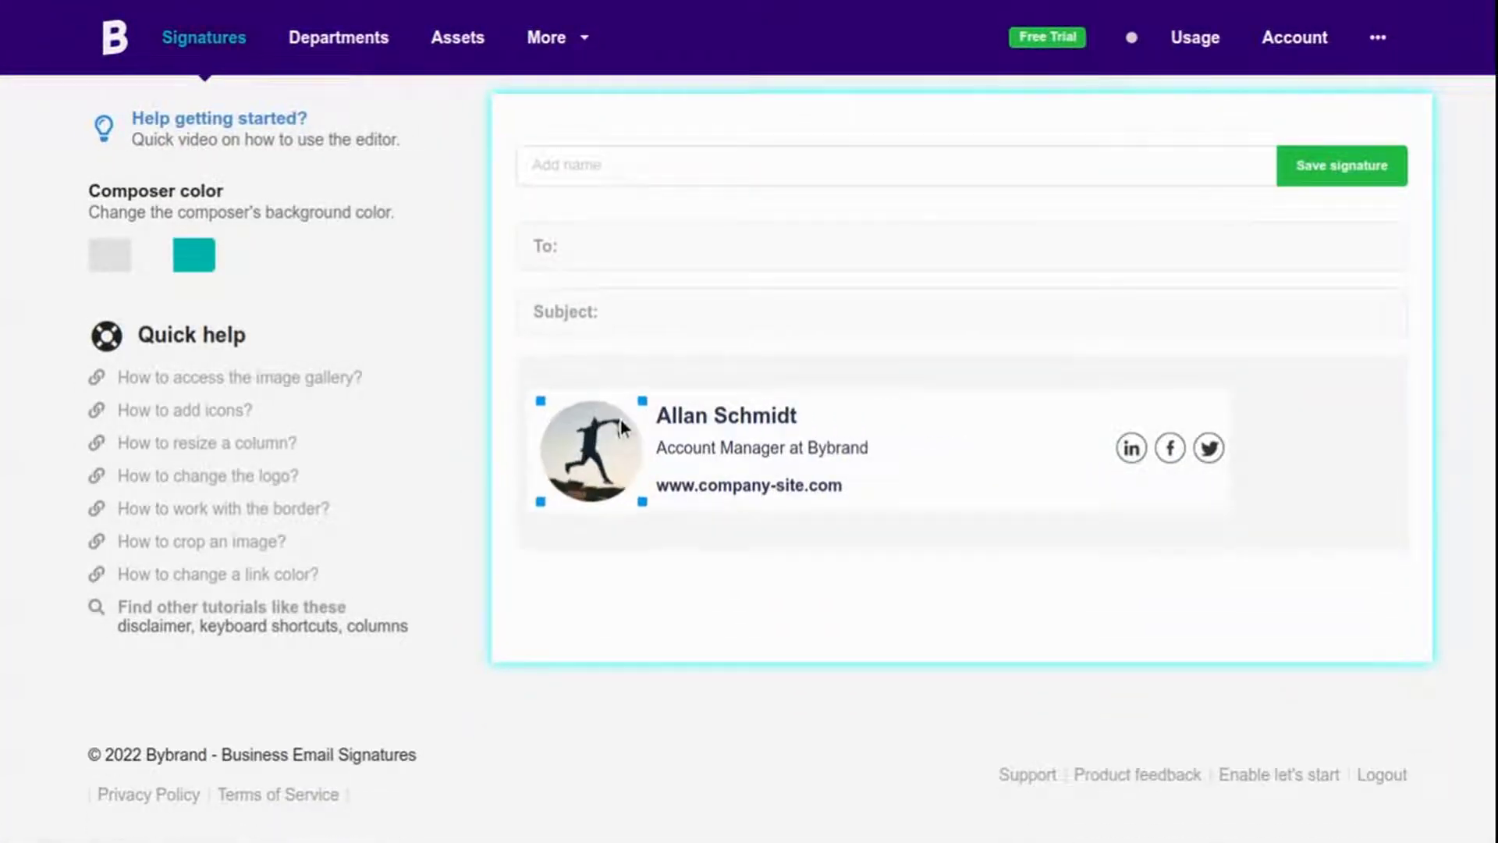
Replace the sample name with the new person's full name, bold at font size 16.
click(878, 407)
key(ctrl+a)
key(BackSpace)
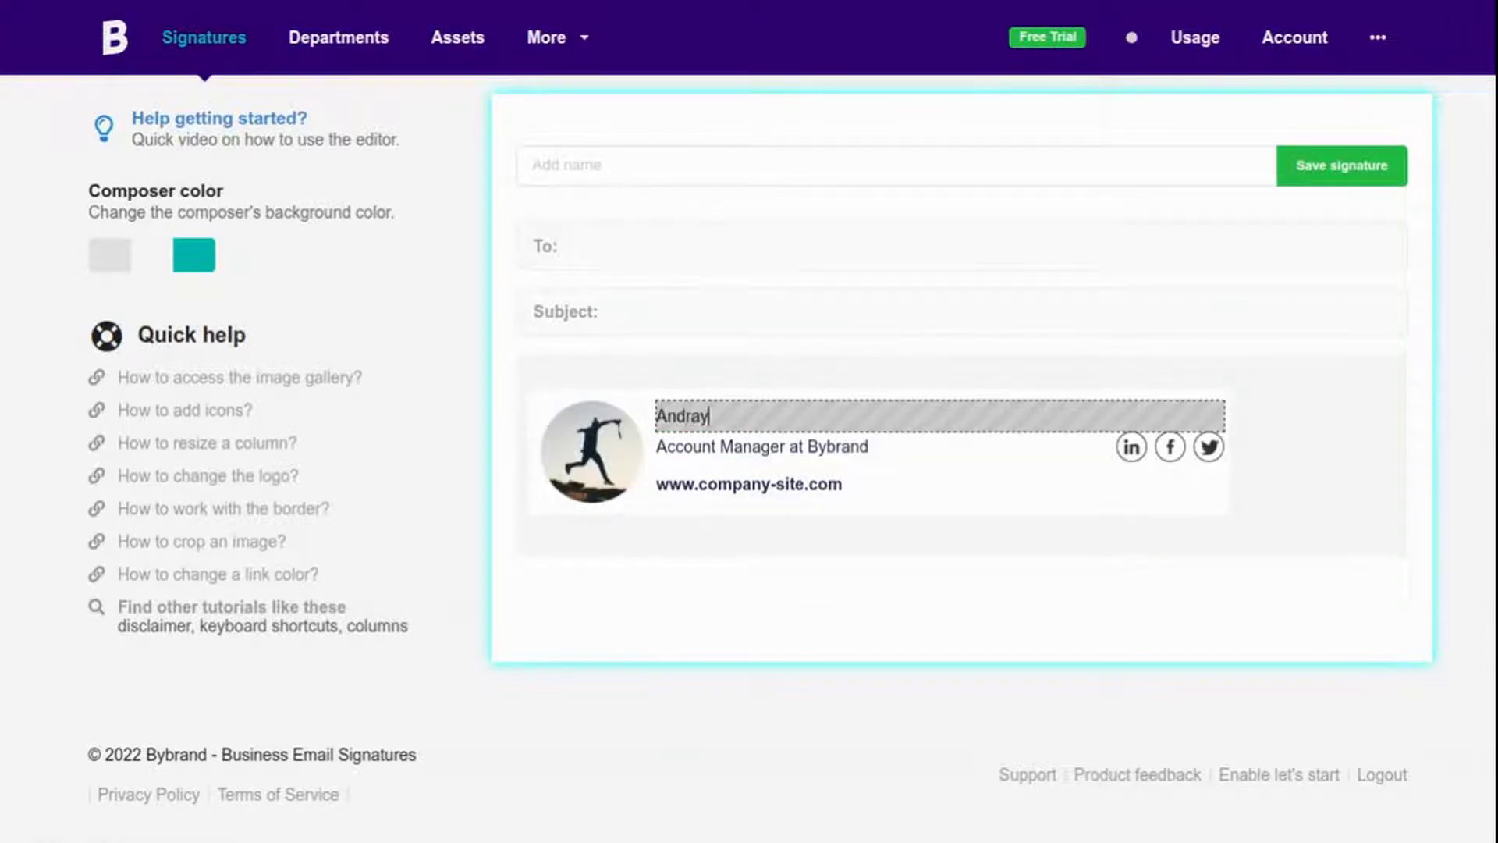
key(ctrl+a)
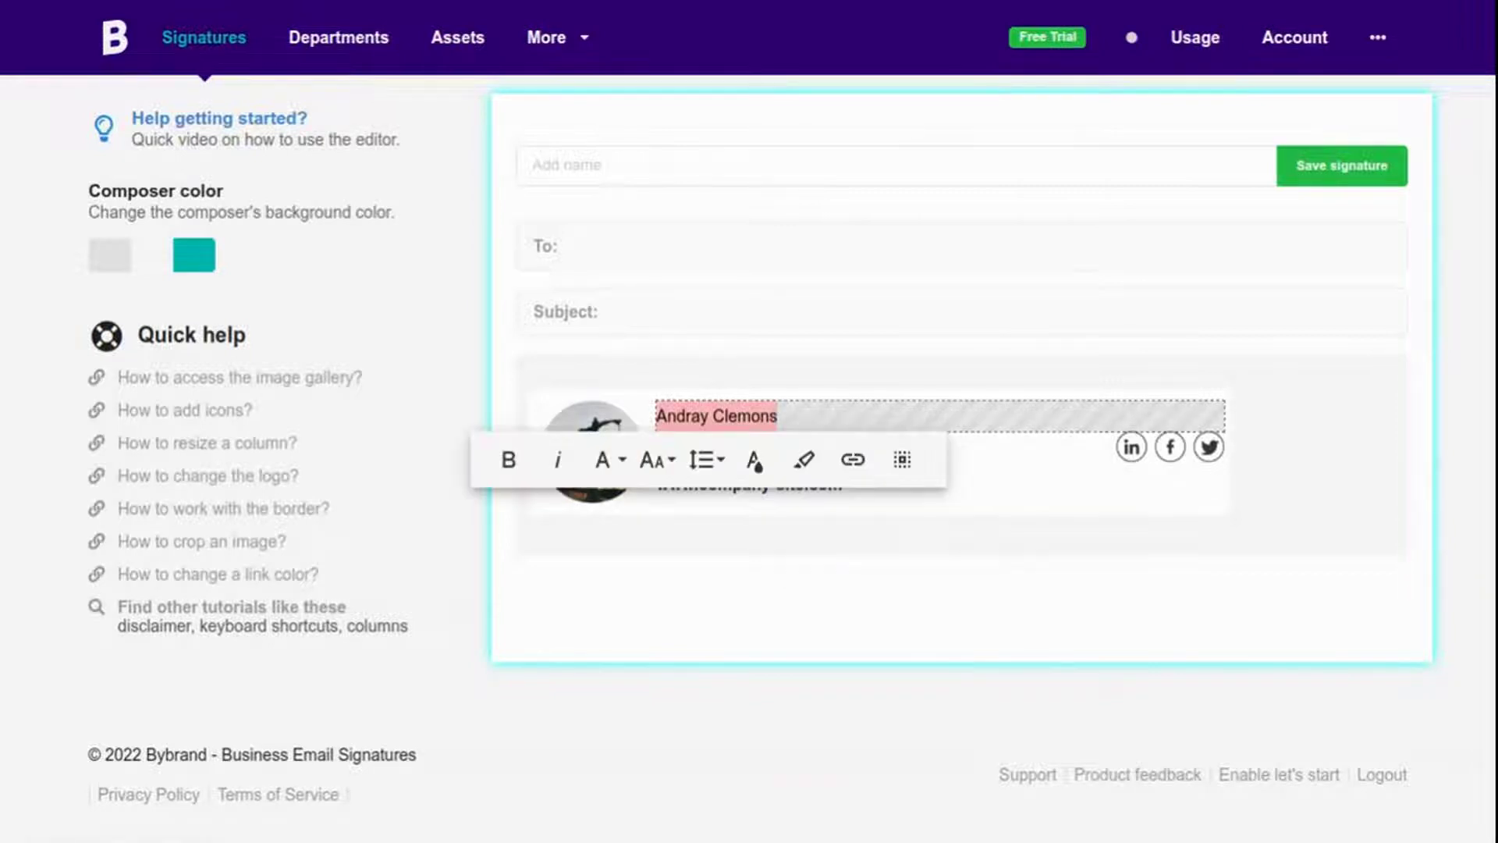
click(523, 460)
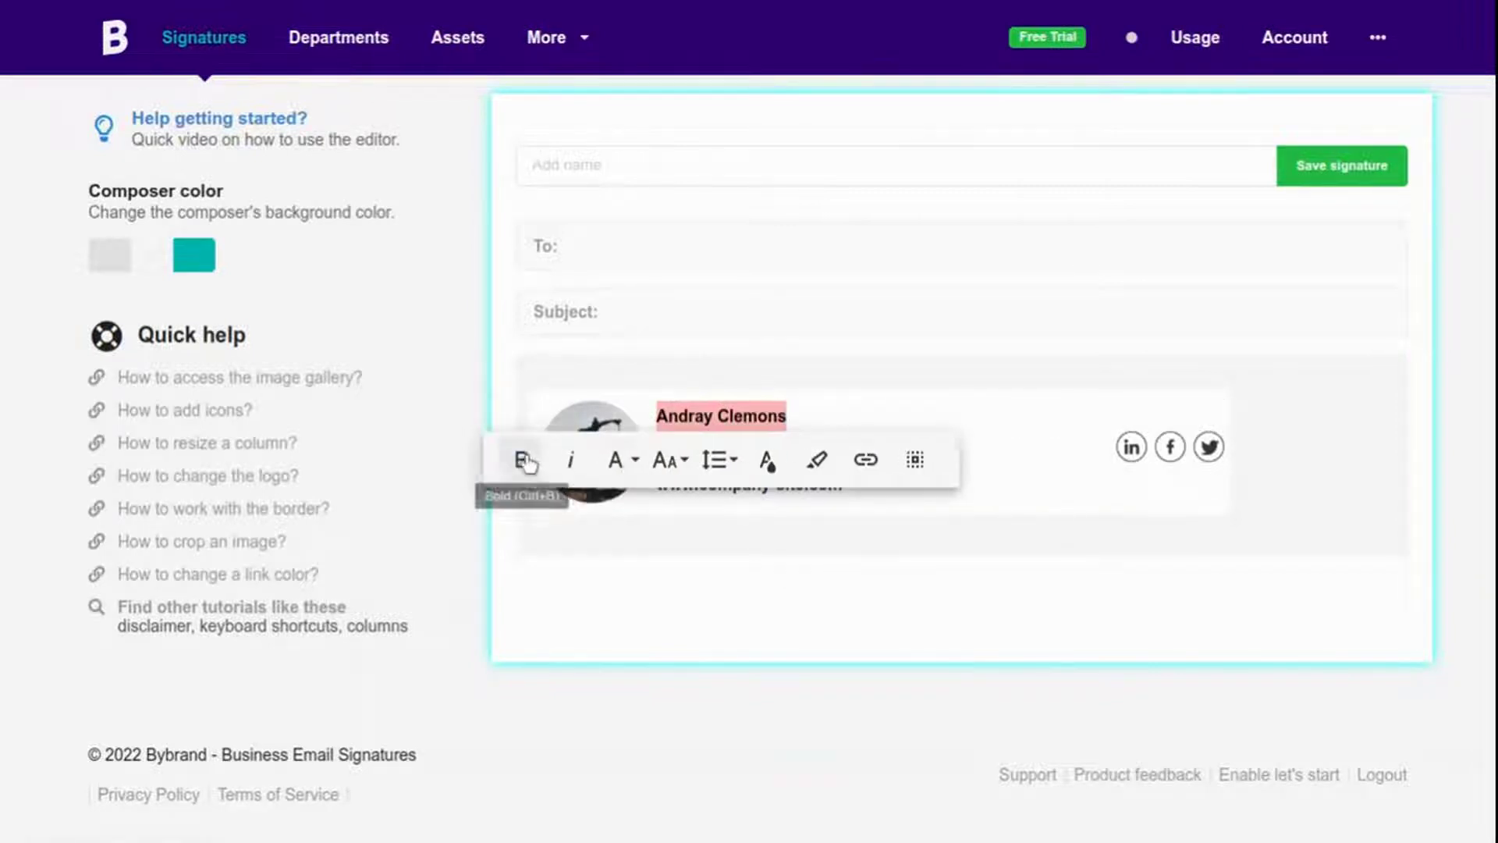
click(669, 460)
click(686, 575)
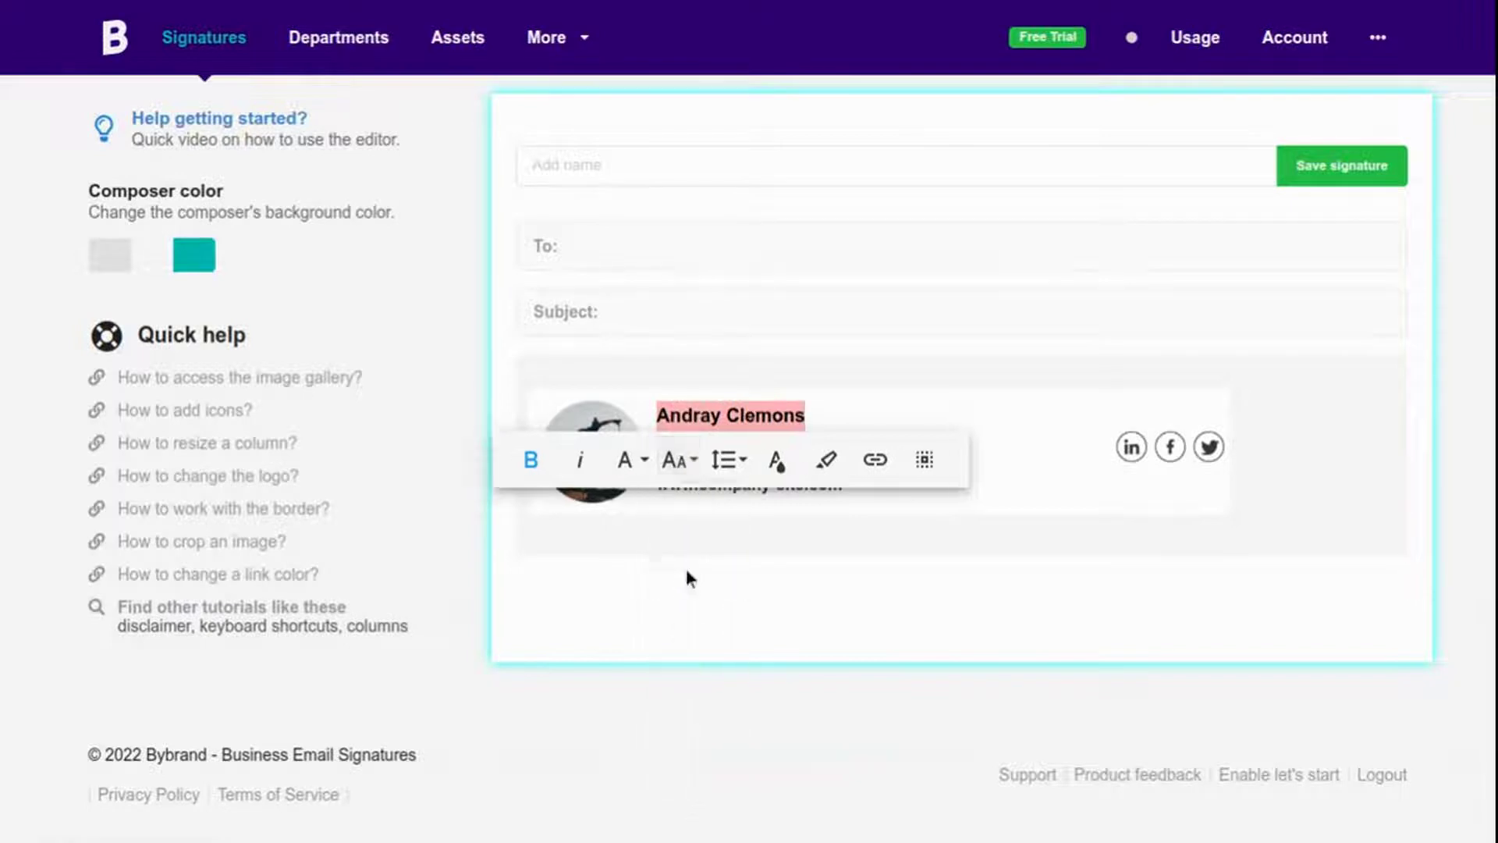
click(919, 446)
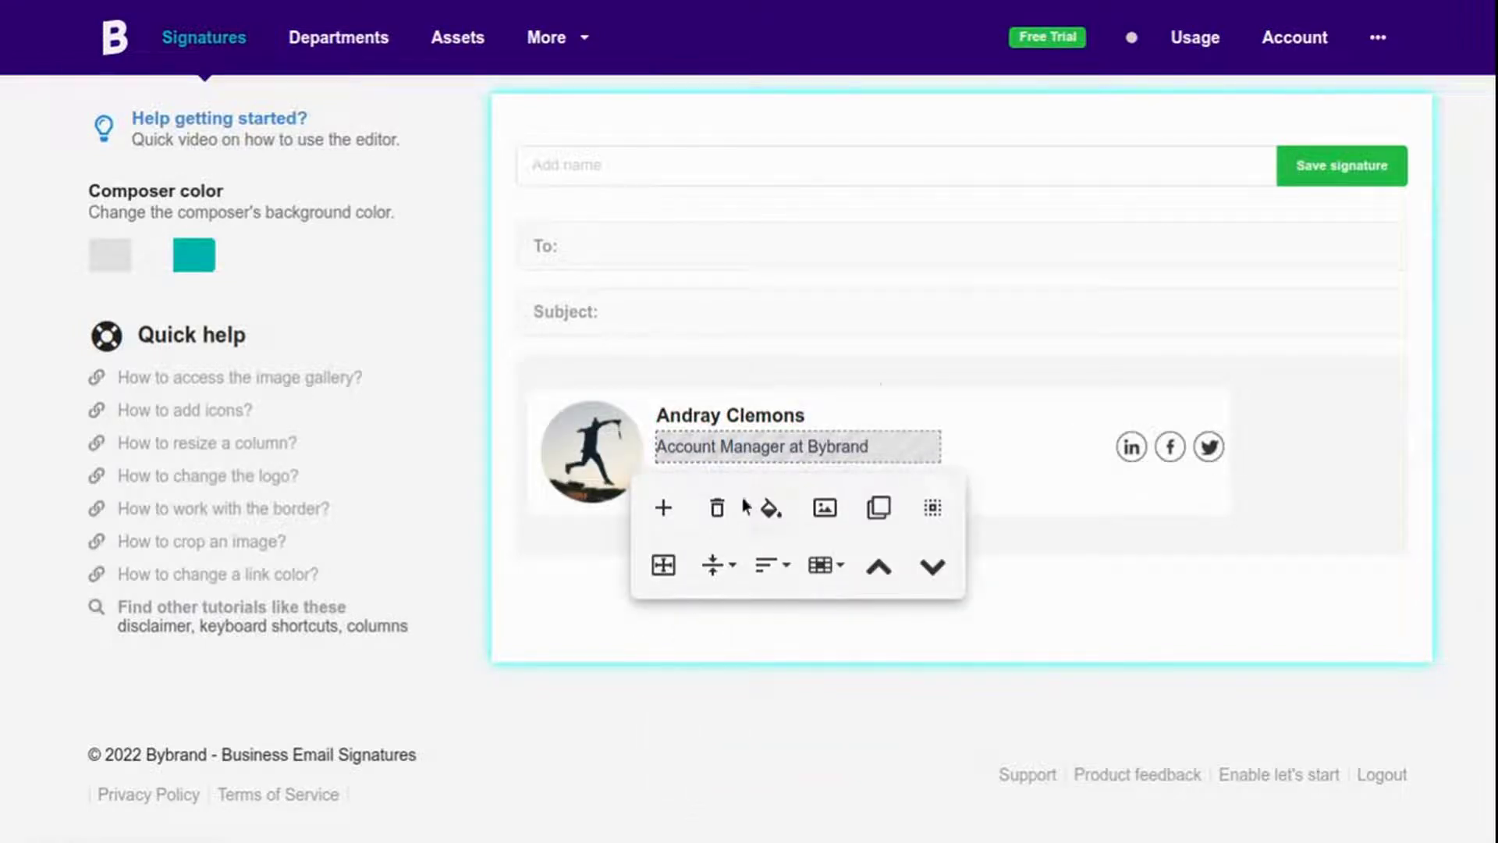
Replace the old title row with a plain text row reading 'Product Marketing Specialist'.
click(717, 507)
click(839, 417)
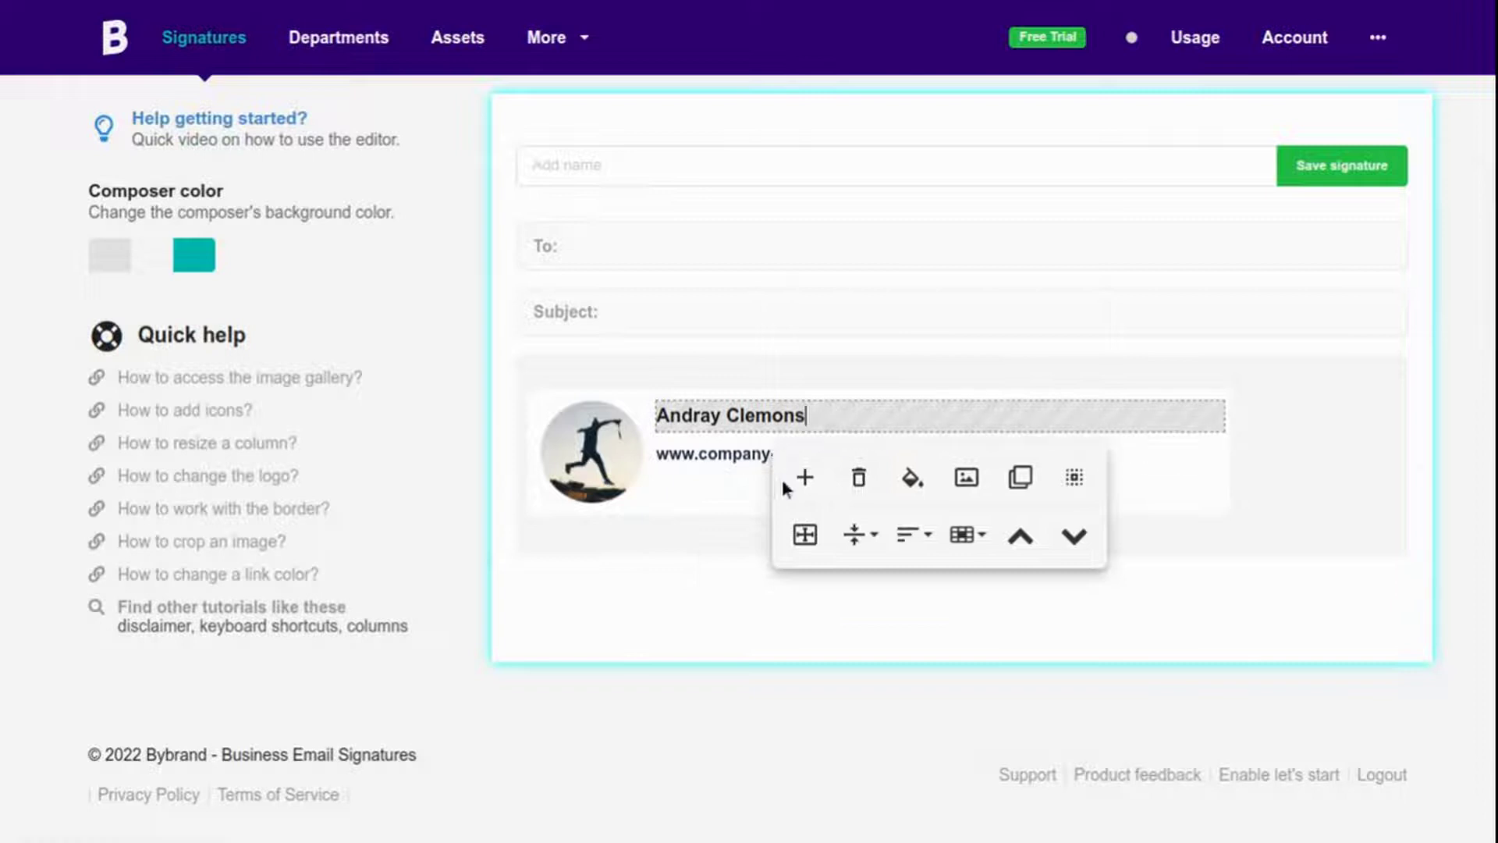
click(801, 476)
click(889, 472)
click(855, 451)
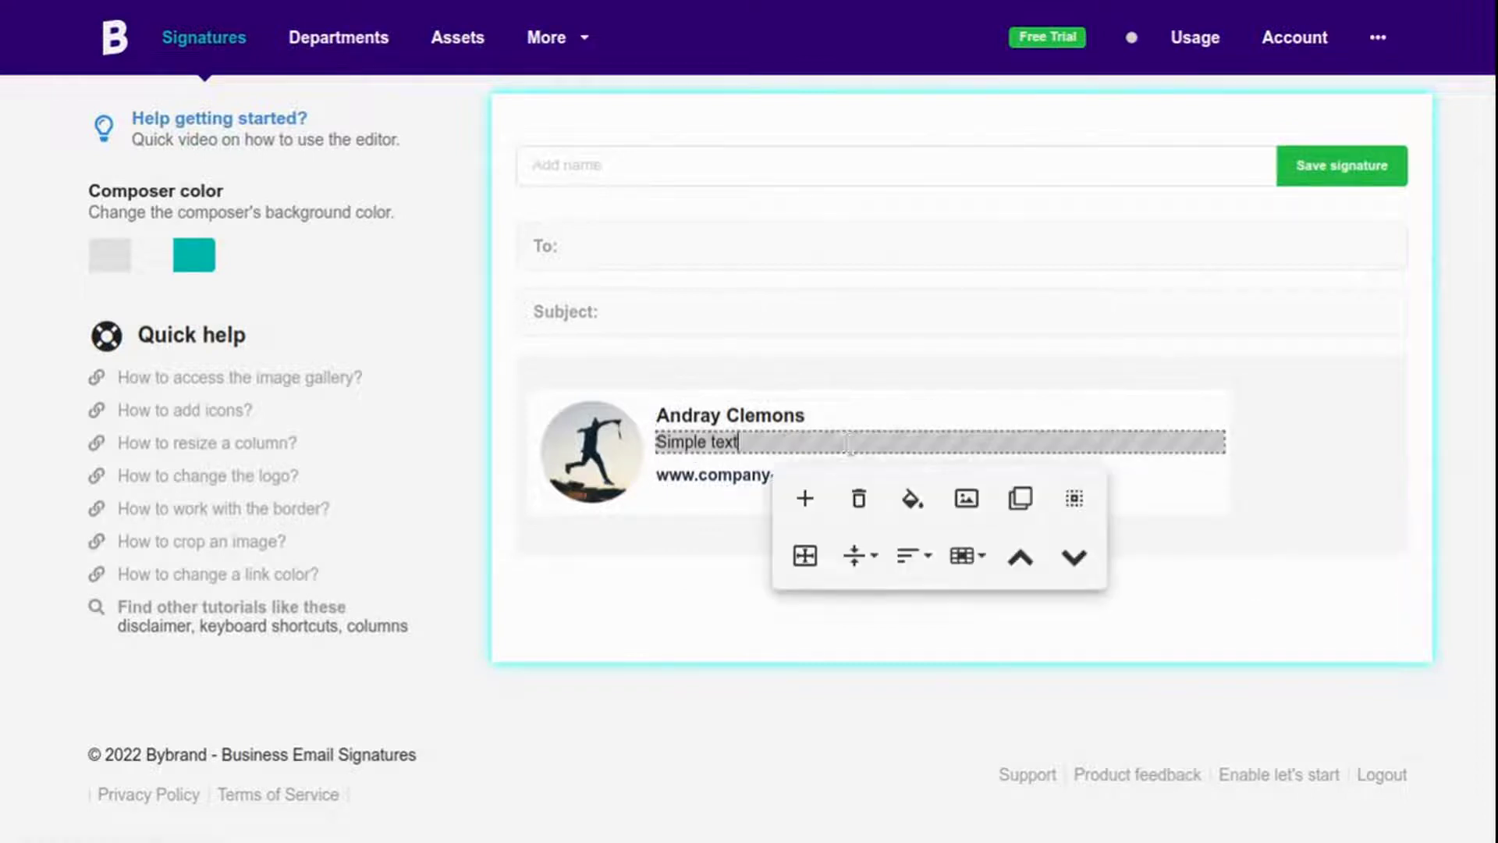
key(BackSpace)
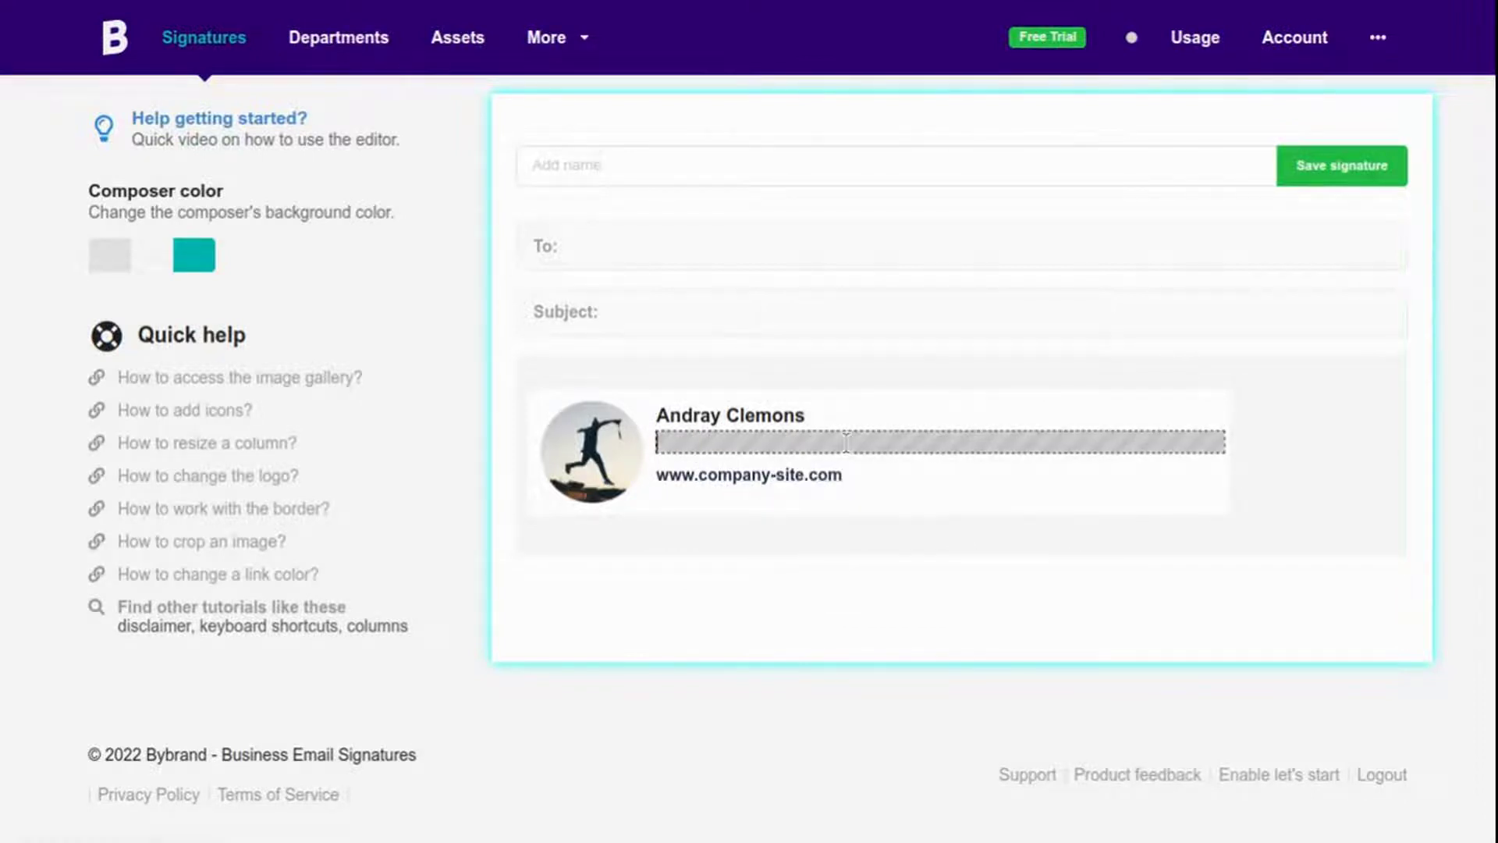
text(Product Marketing Specialist)
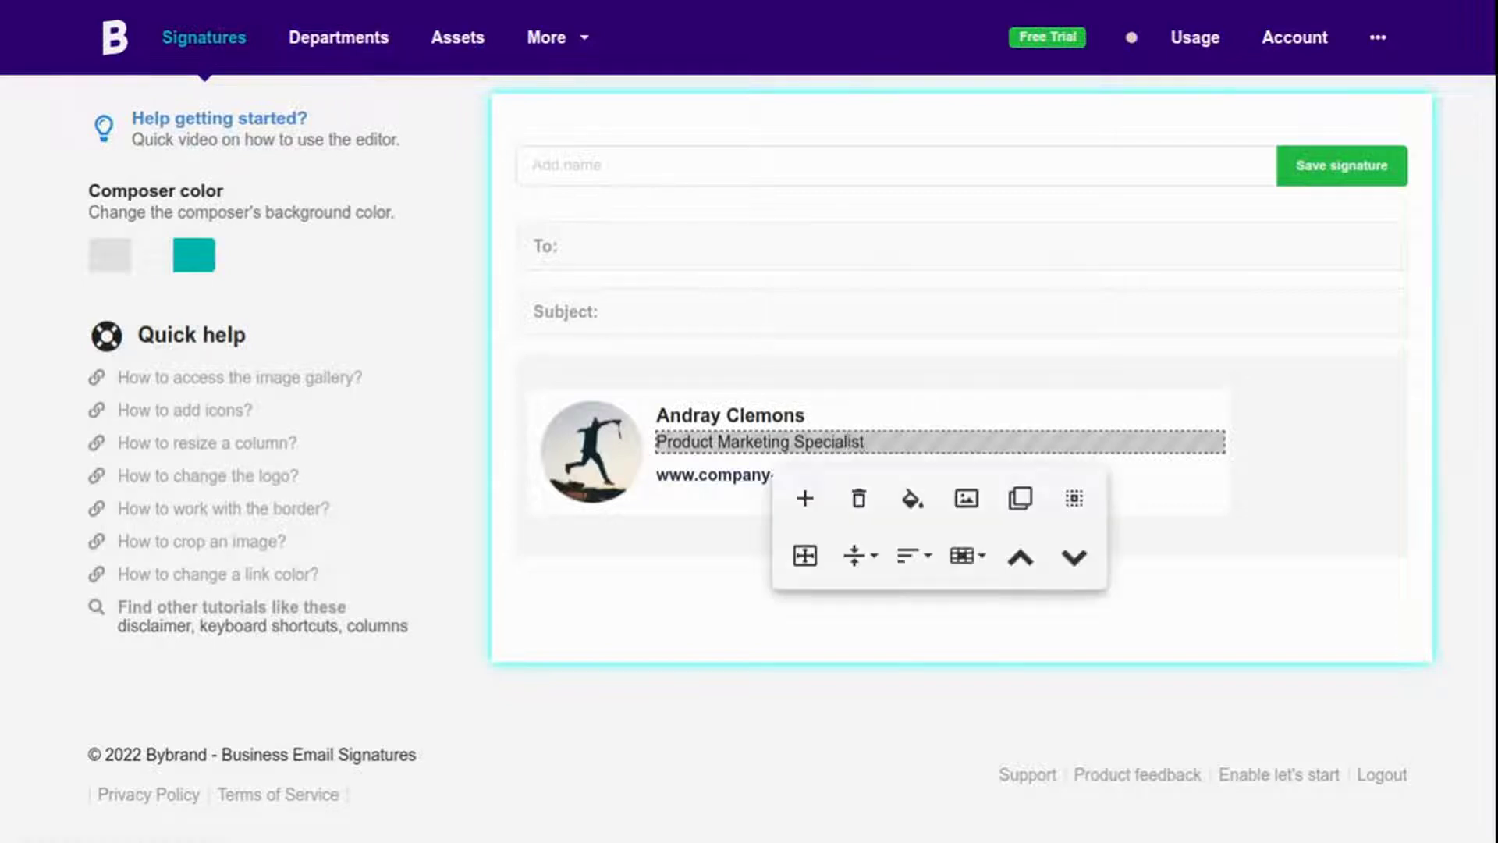
triple_click(723, 477)
key(BackSpace)
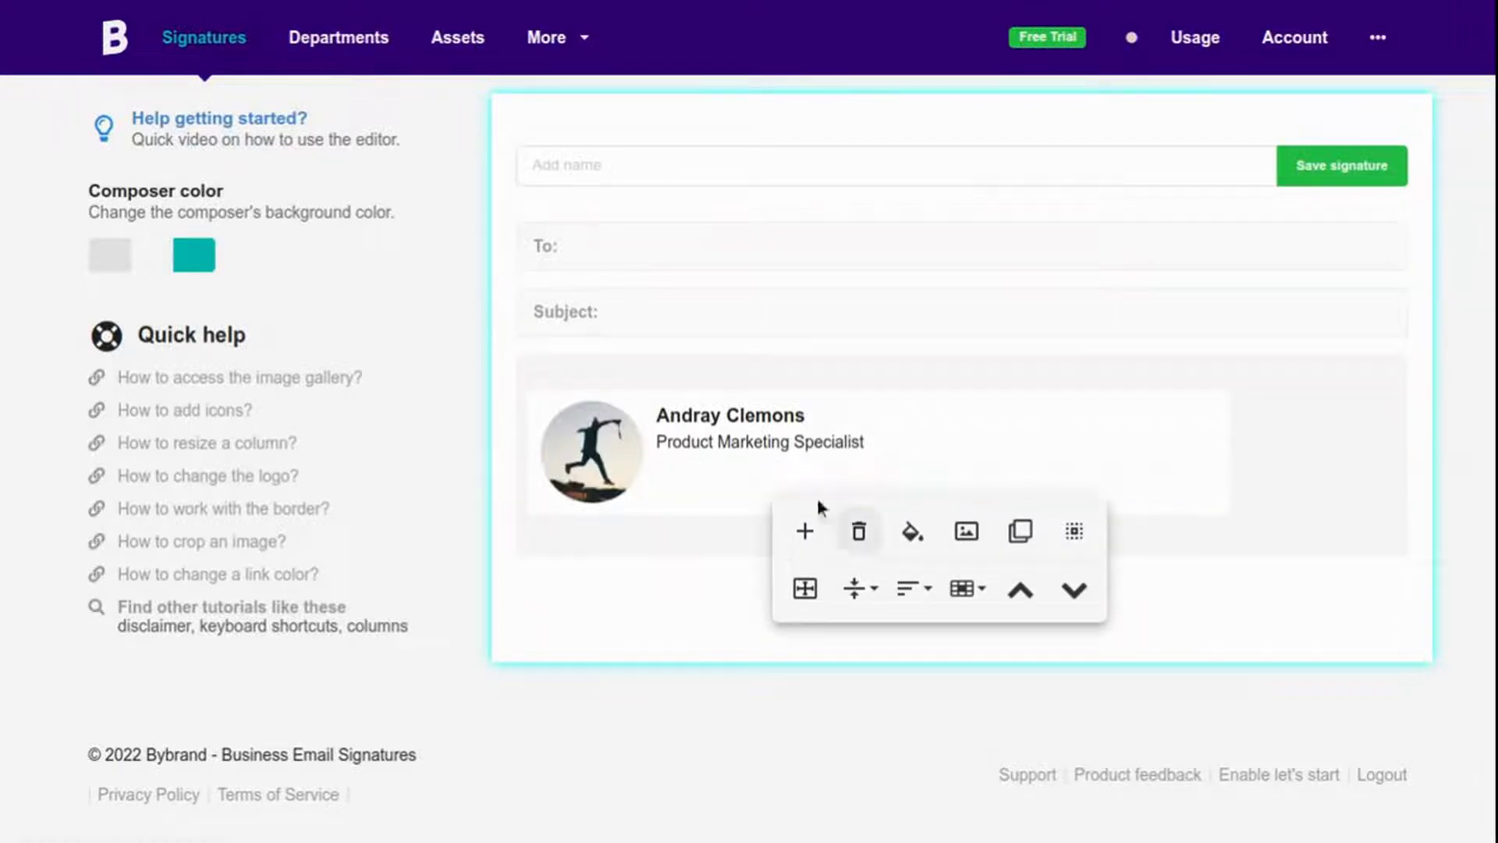
click(691, 488)
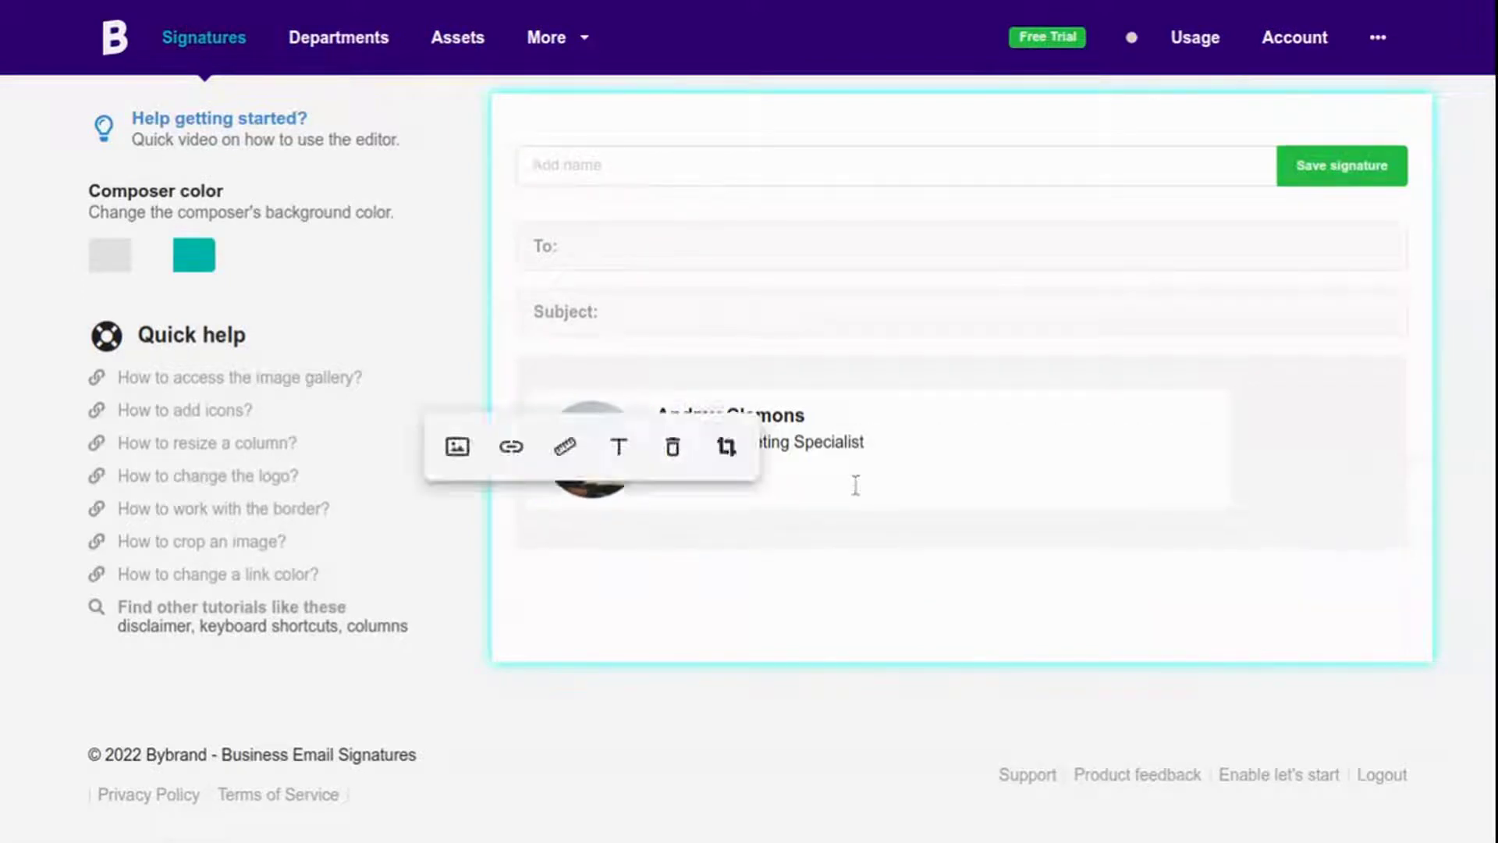
Center the cell vertically and add a new row holding the GREENSPACE logo, slightly narrowed.
click(1135, 556)
click(1161, 636)
click(749, 460)
click(812, 511)
click(1259, 519)
click(736, 530)
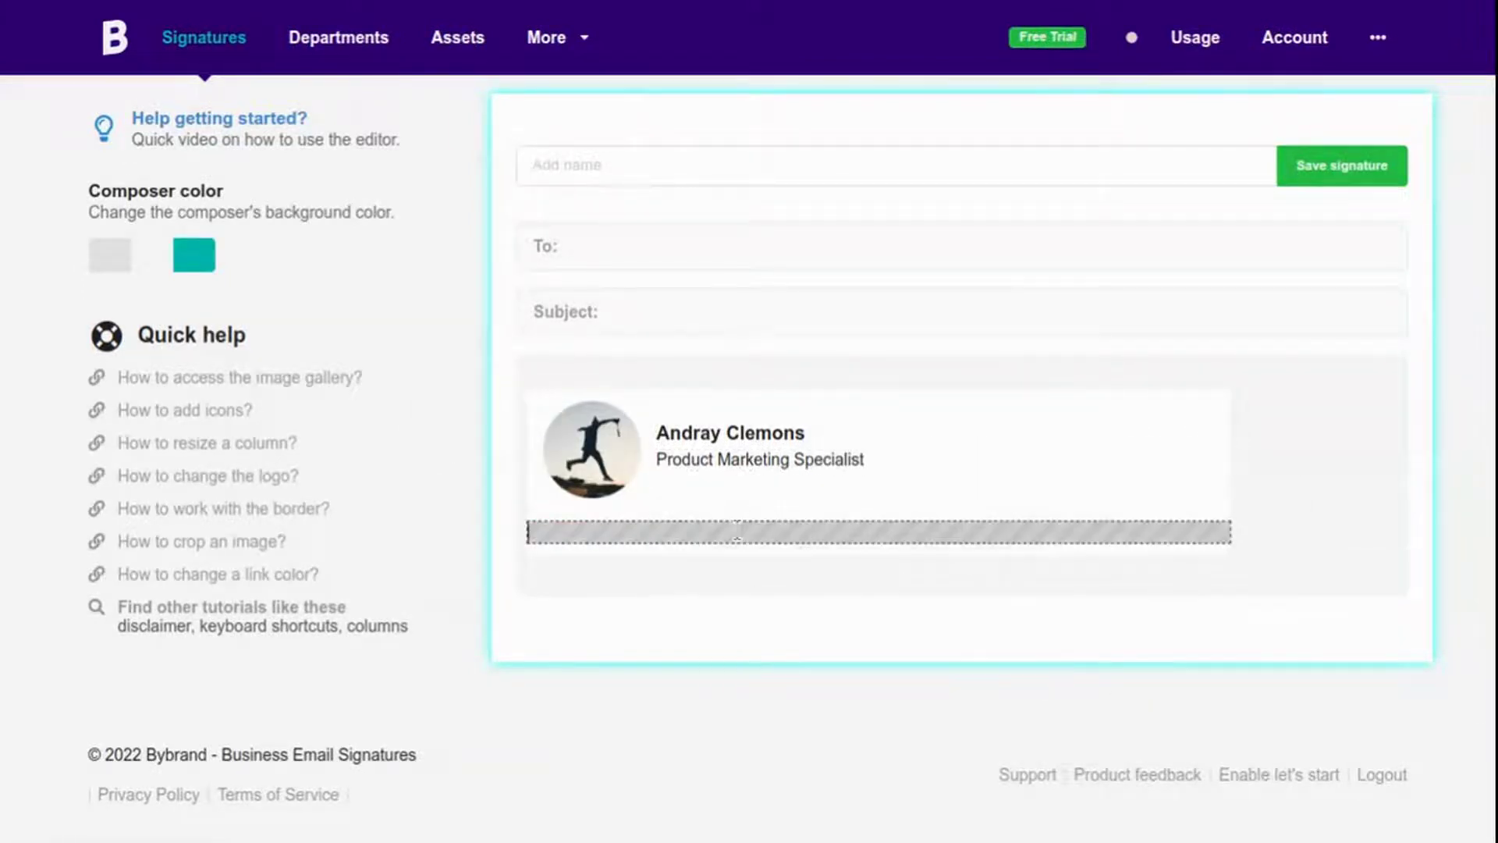
click(905, 588)
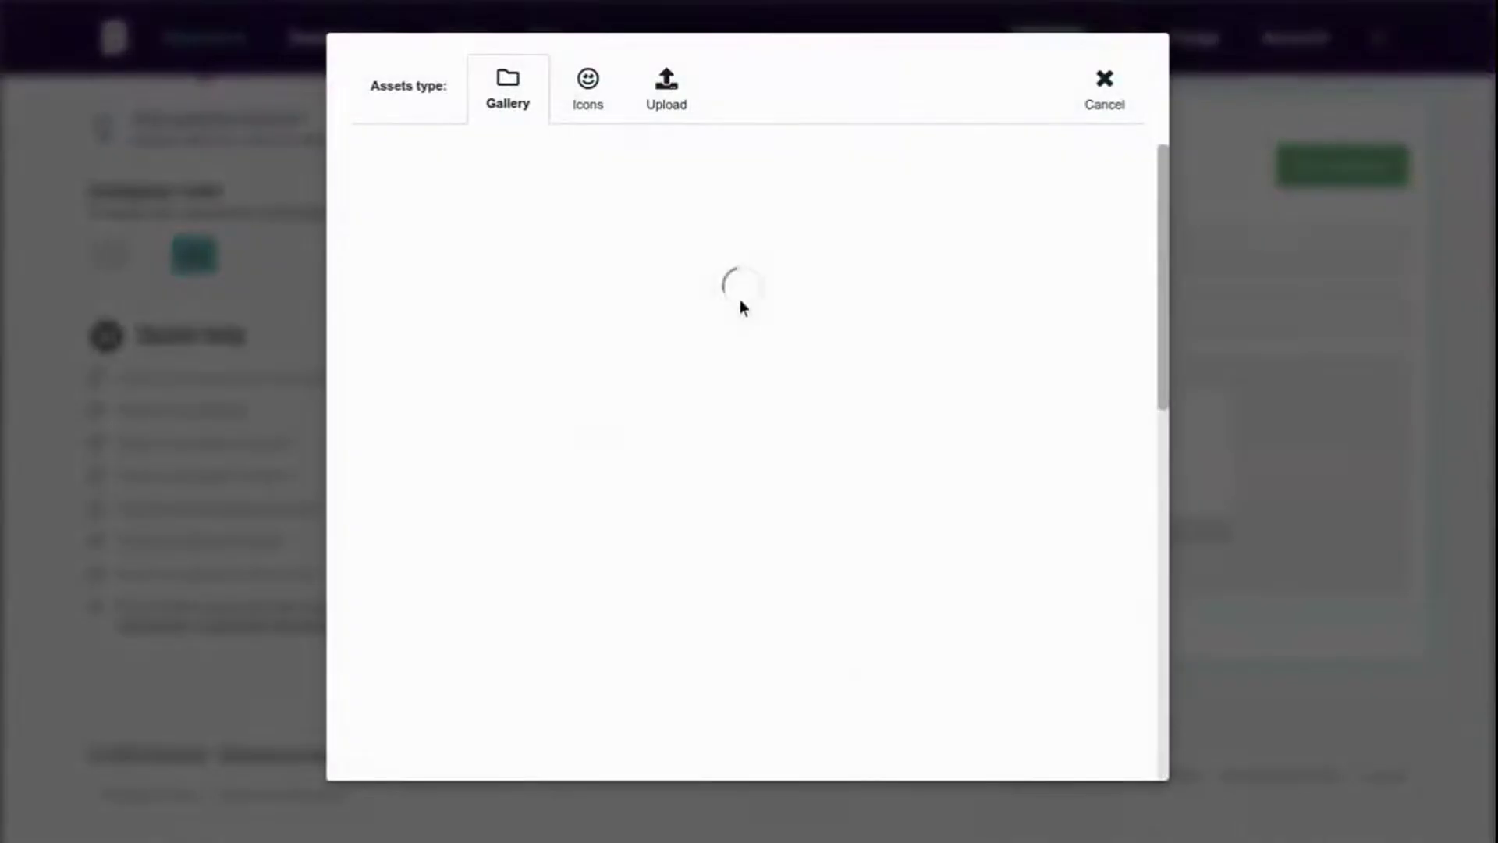
scroll(625, 354, down, 5)
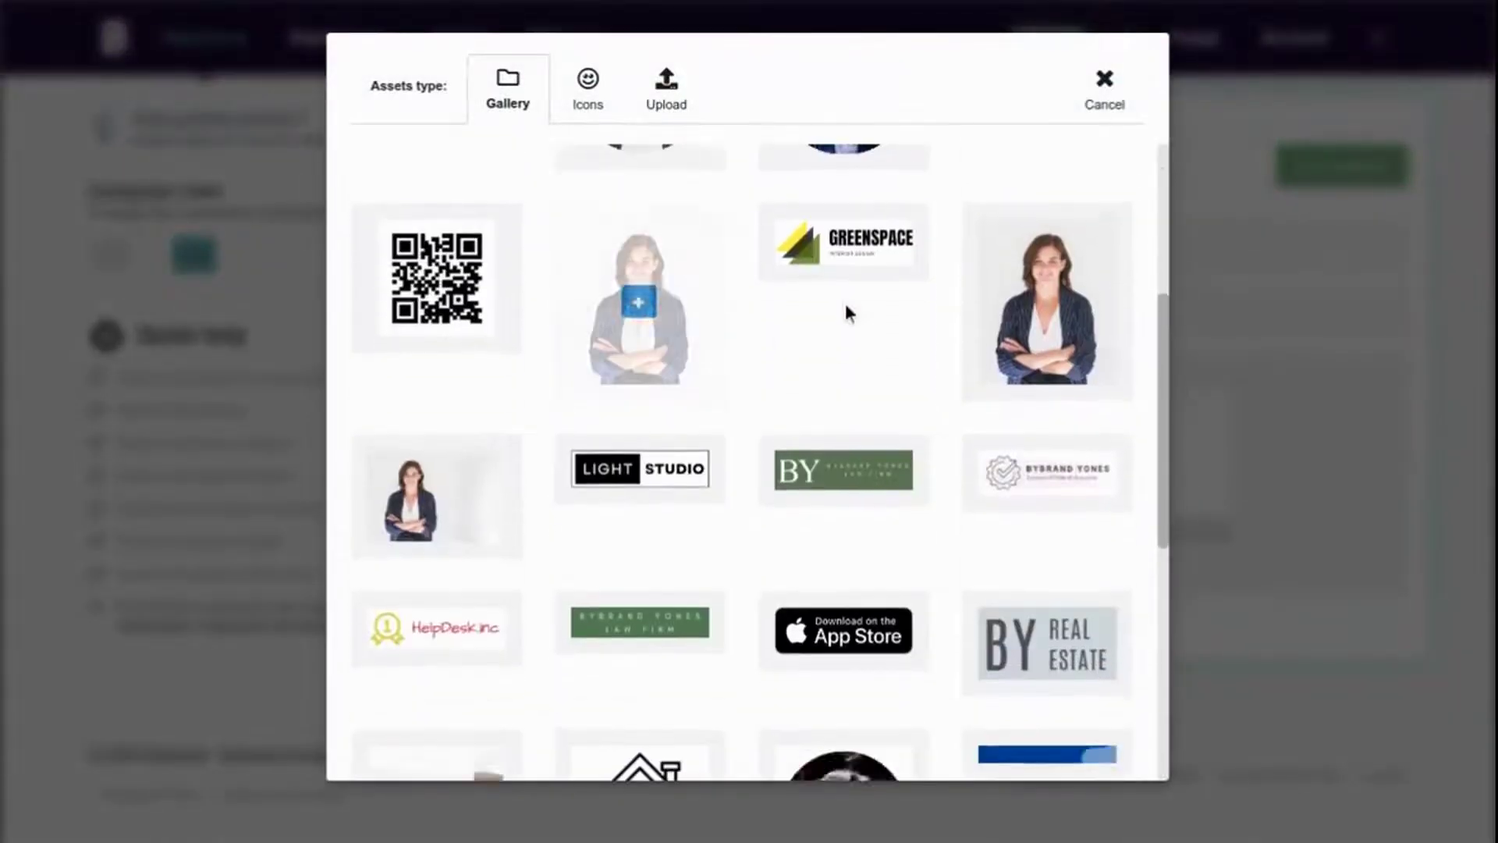
click(844, 245)
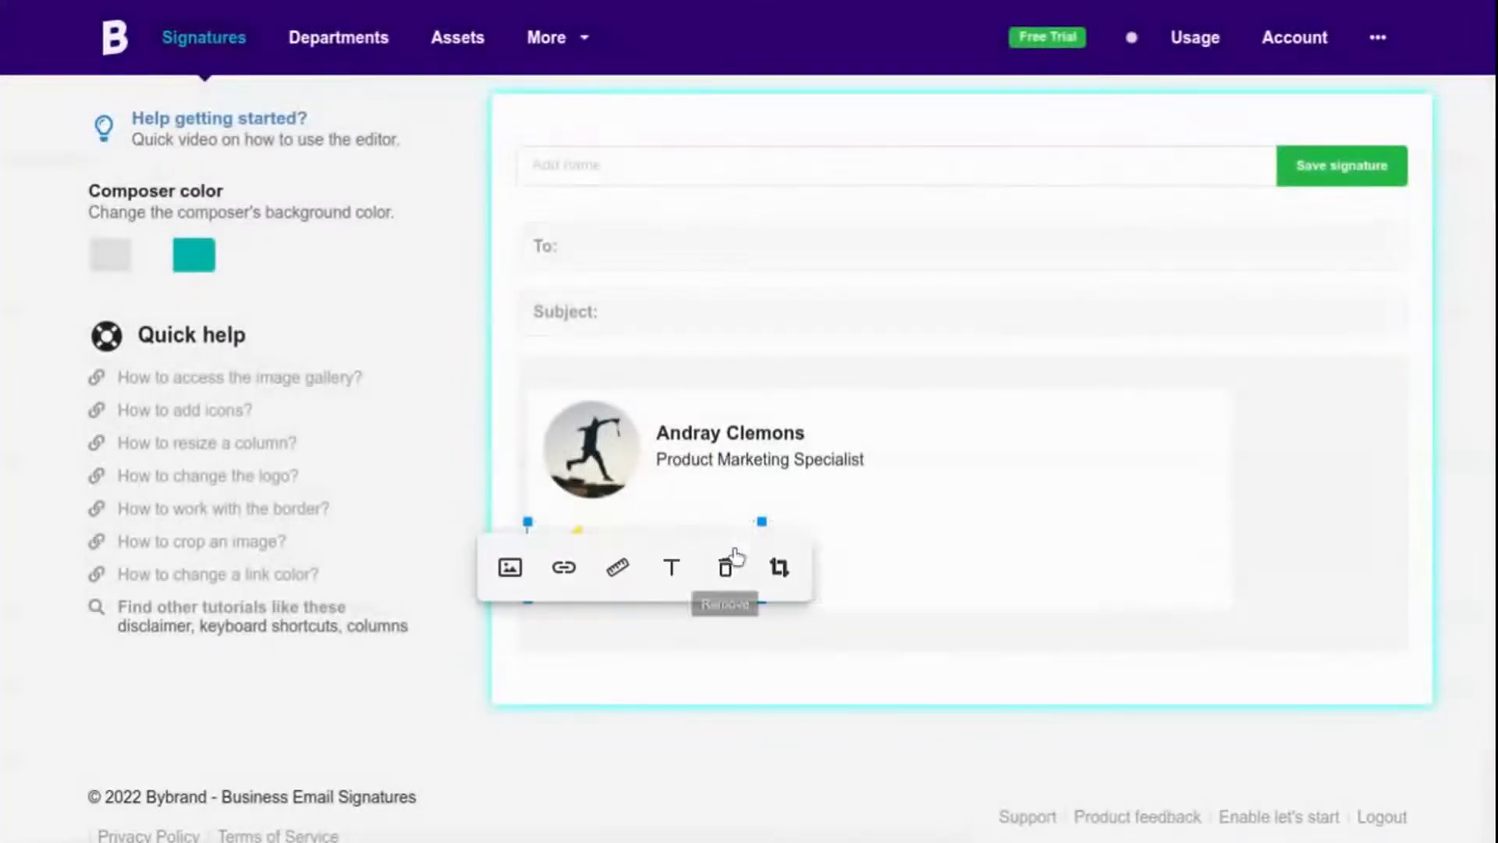
drag(760, 521, 748, 522)
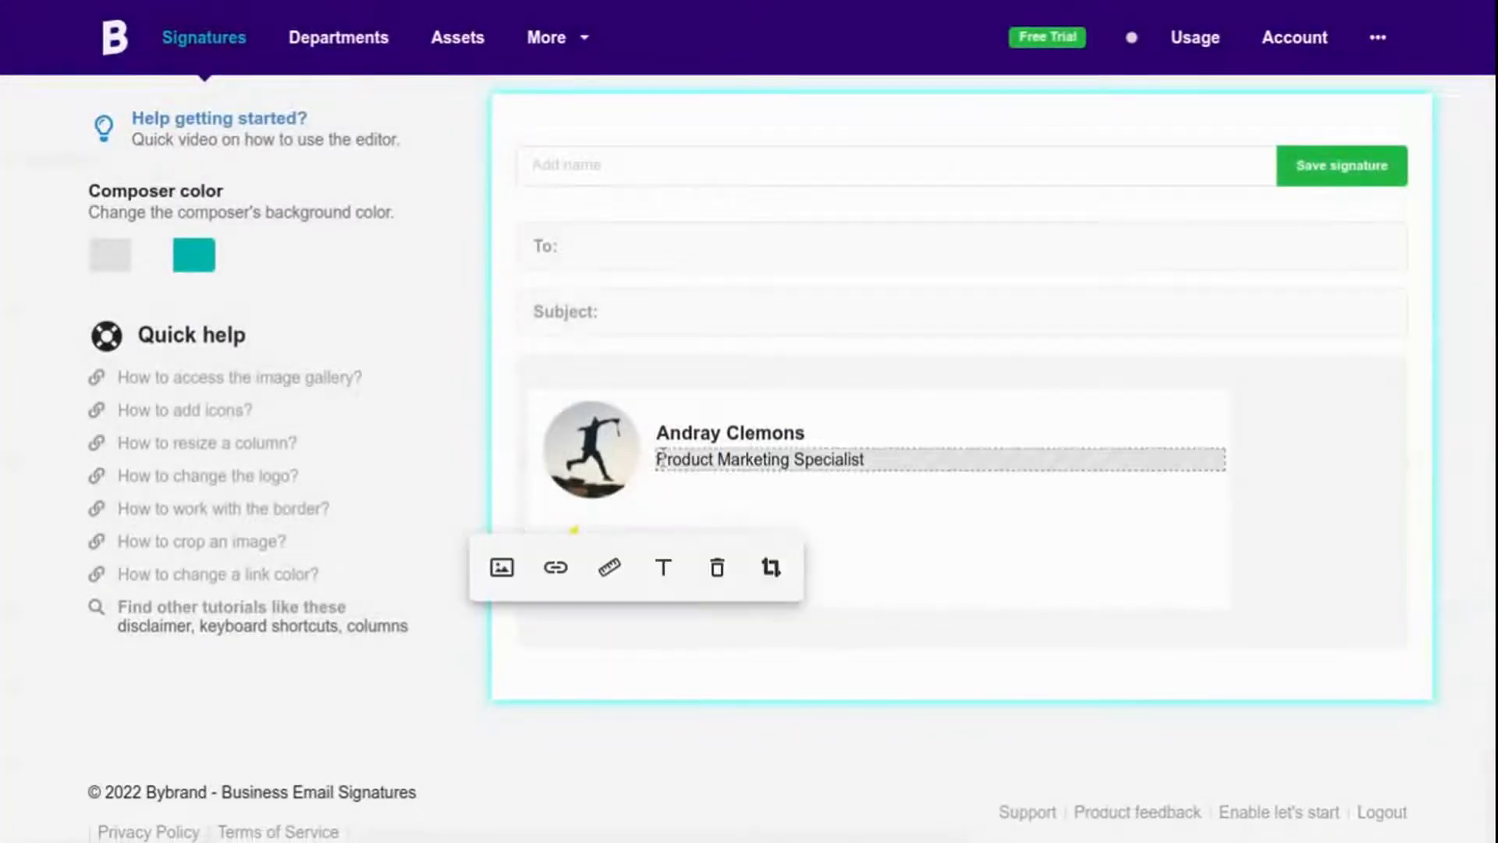
Keep the photo column's left and right padding at 0px.
click(551, 394)
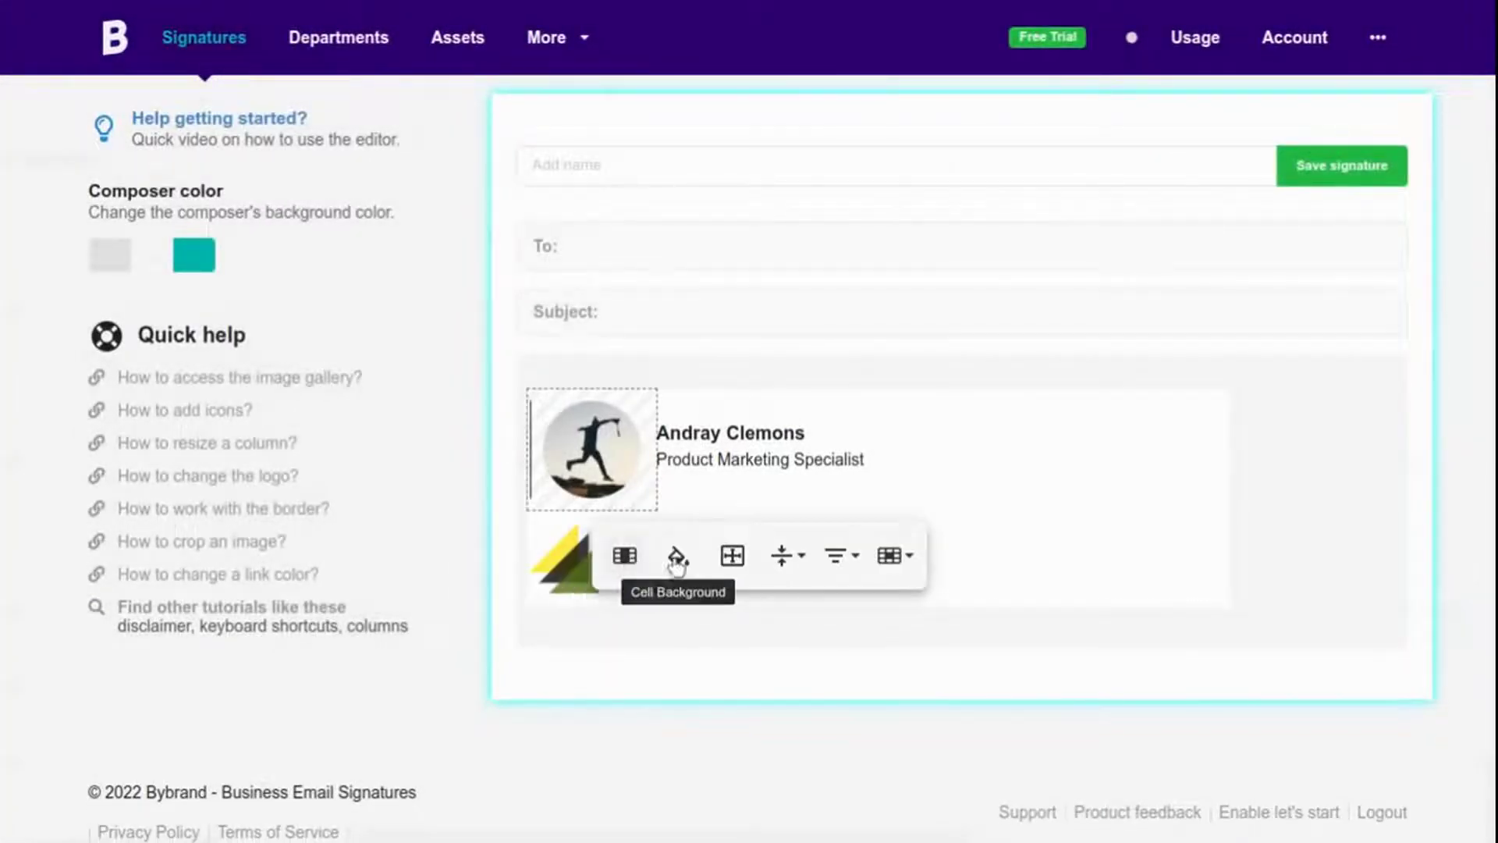
click(731, 557)
click(647, 630)
click(817, 683)
click(1017, 592)
Add an empty plain text row below the GREENSPACE logo.
click(858, 593)
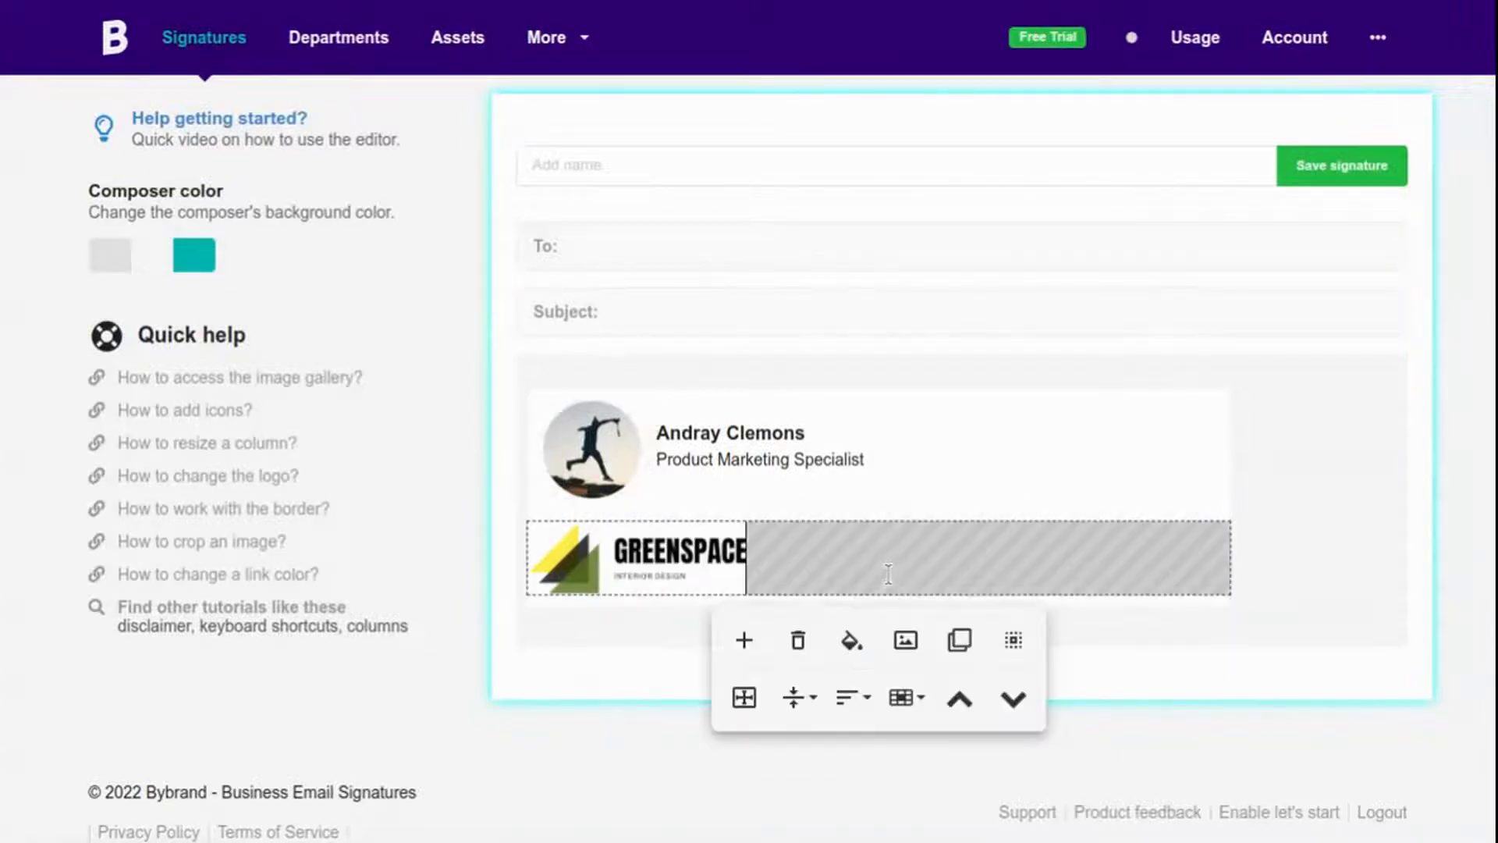
click(745, 643)
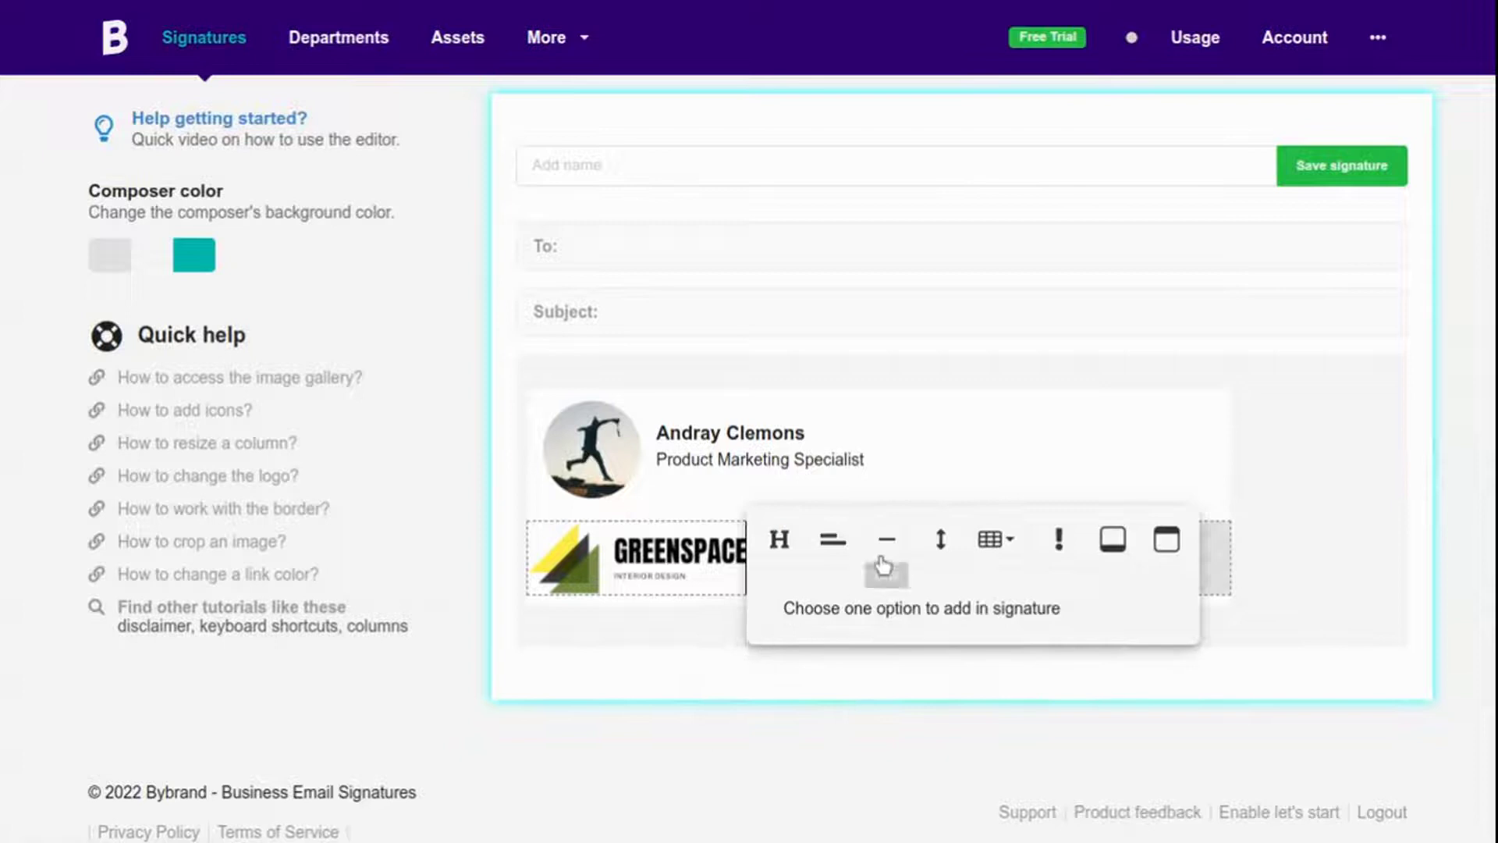
click(827, 542)
click(737, 607)
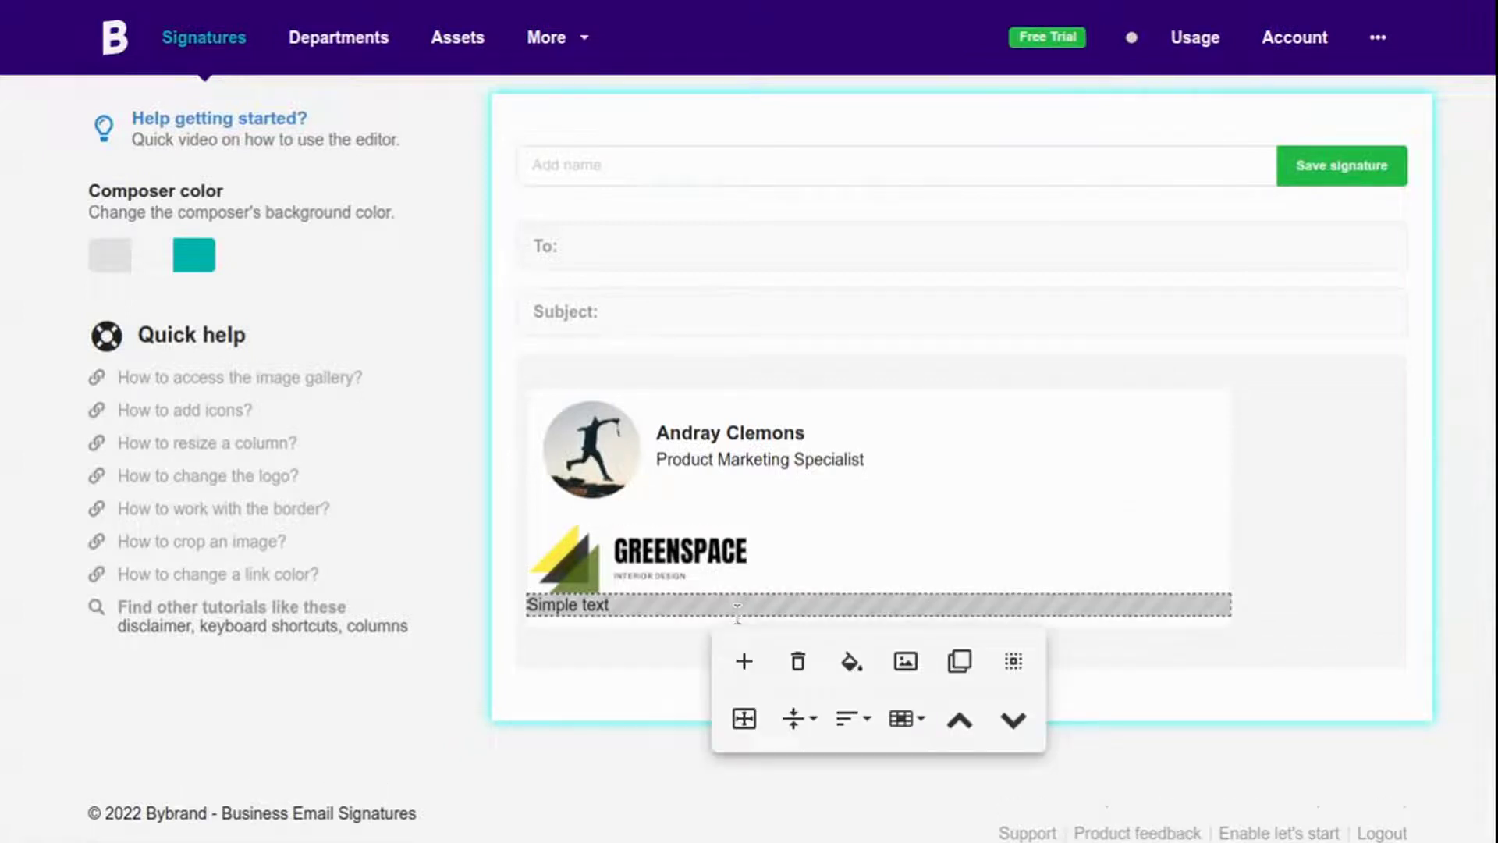
key(ctrl+a)
key(BackSpace)
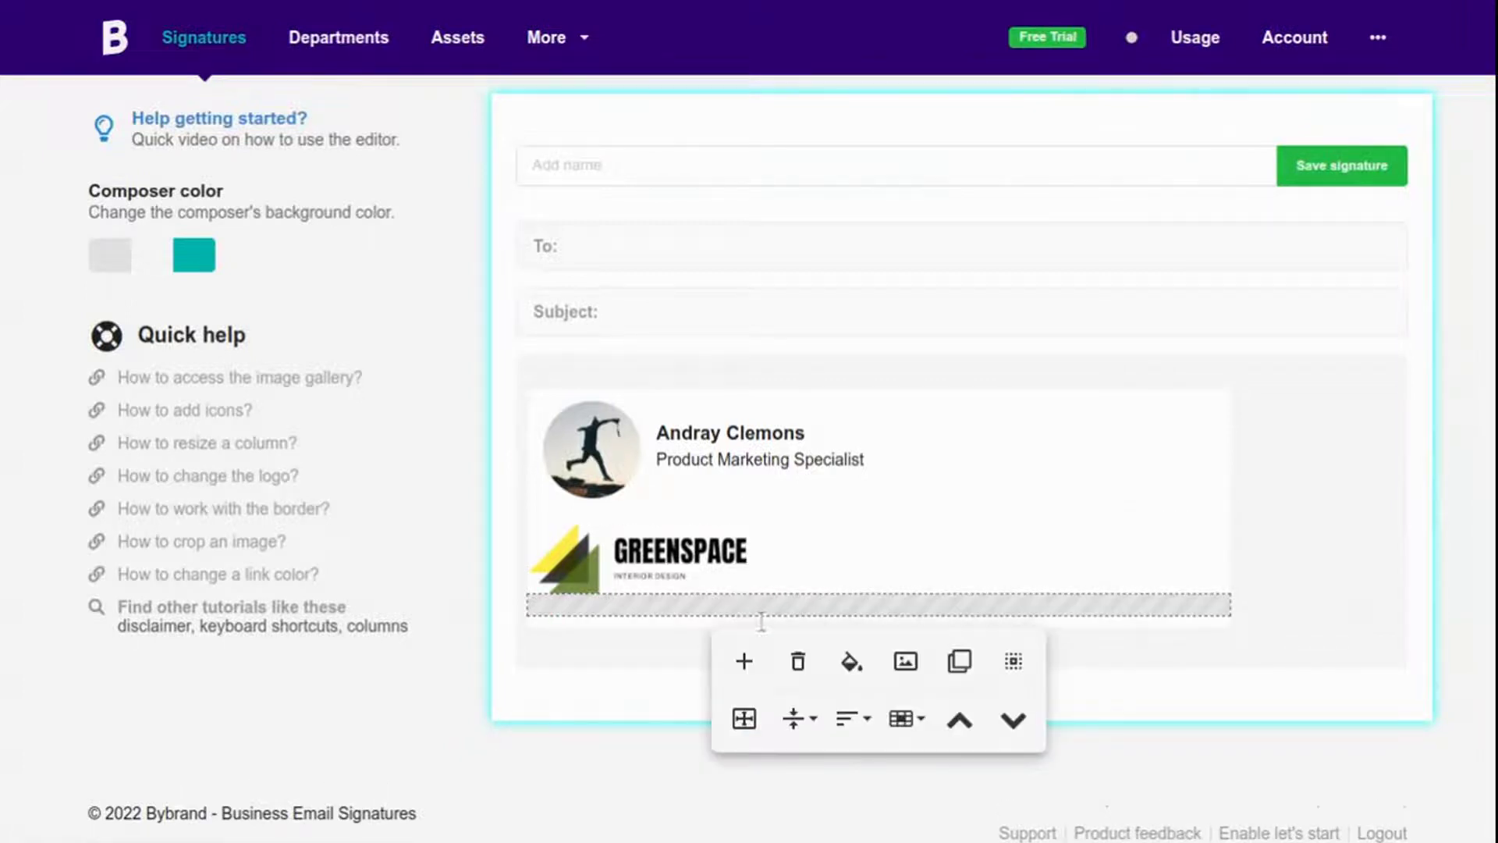
Insert Dark circle outline LinkedIn and YouTube icons in the row below the logo.
click(904, 662)
click(586, 88)
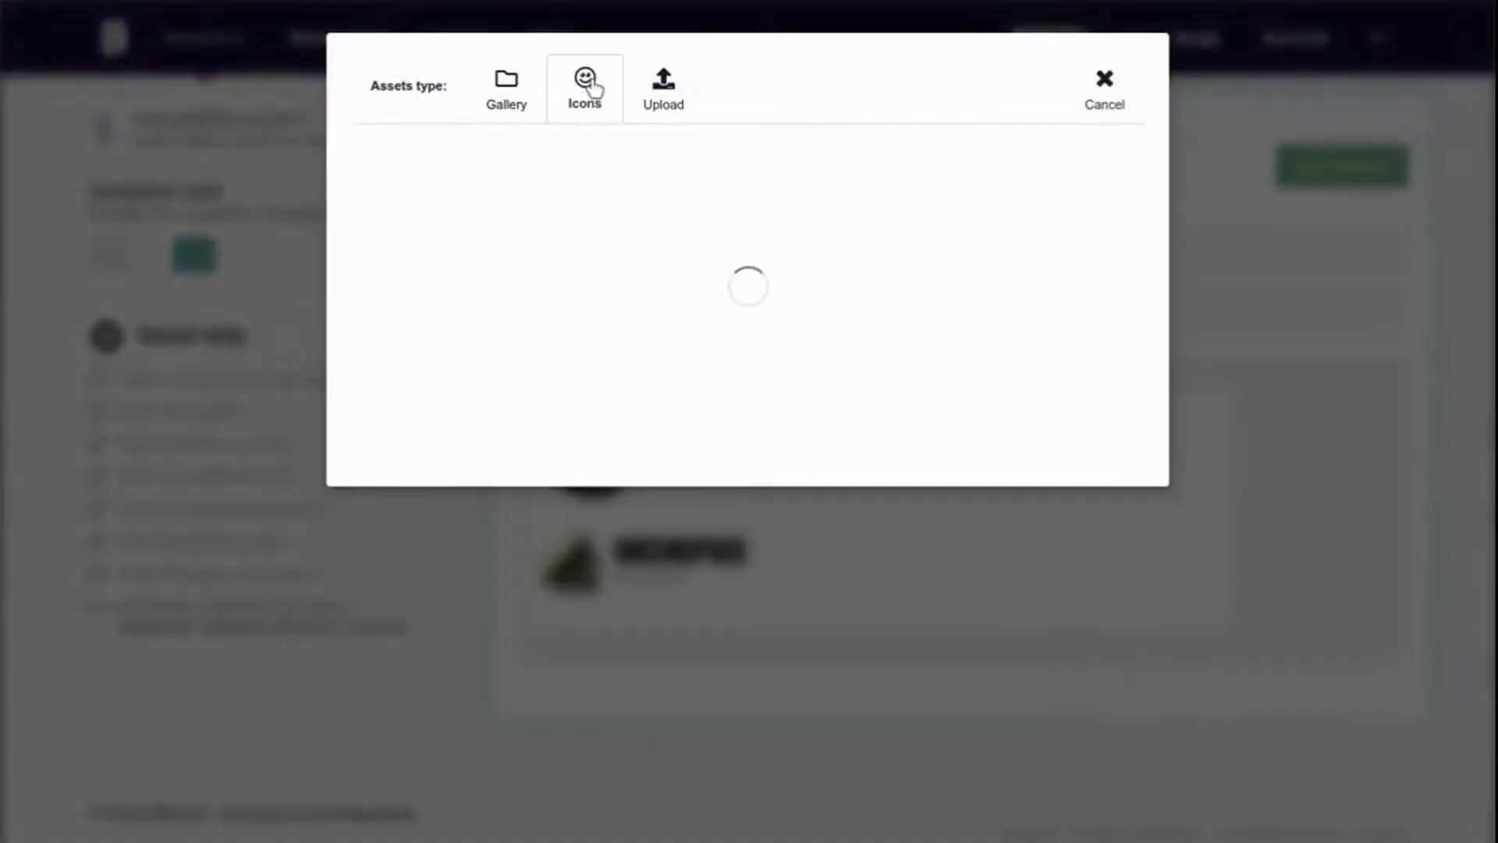
click(943, 180)
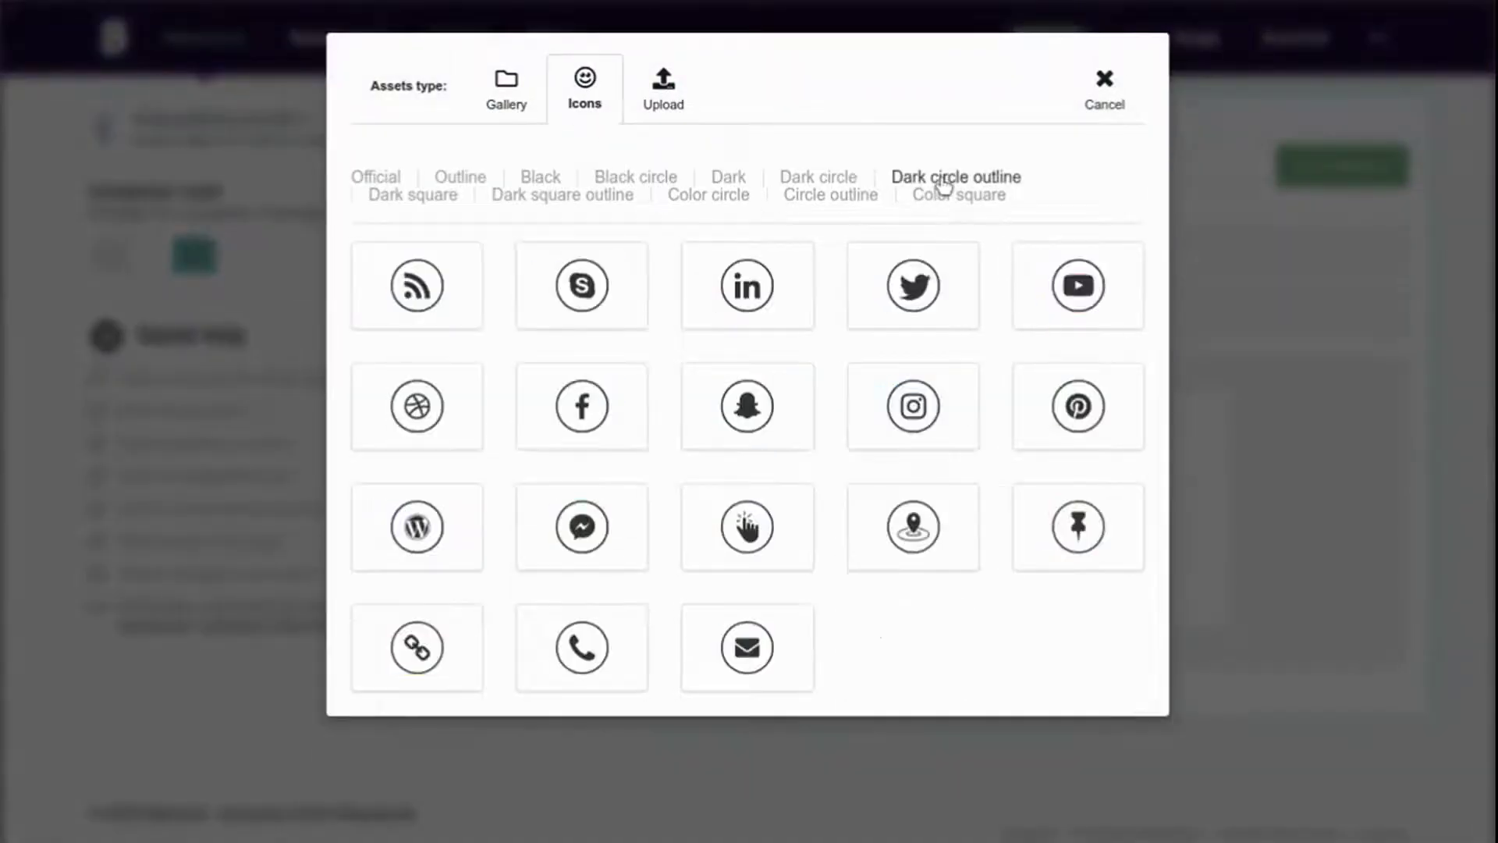
click(746, 285)
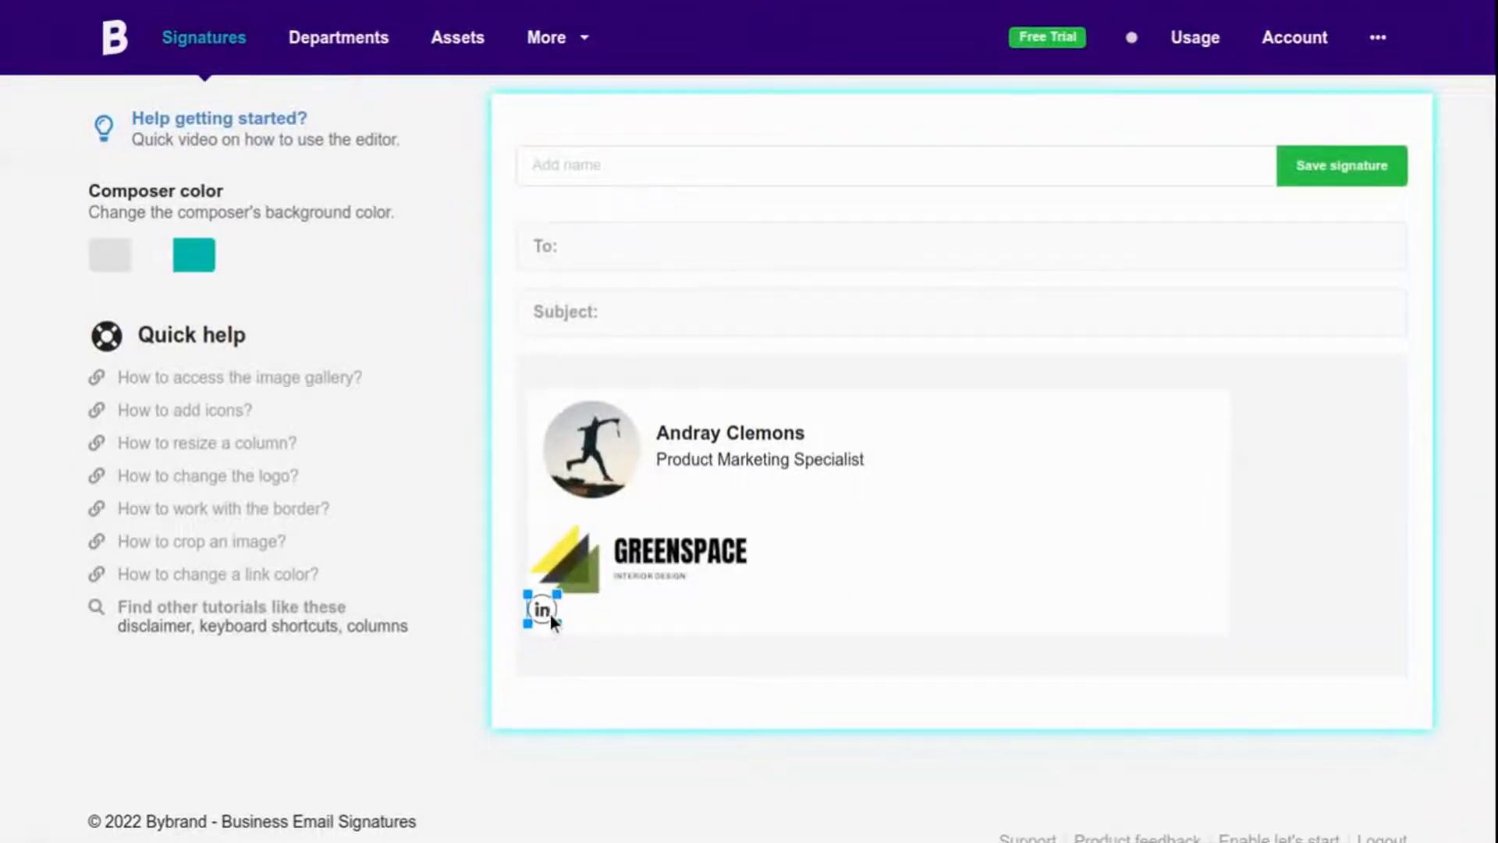
click(605, 607)
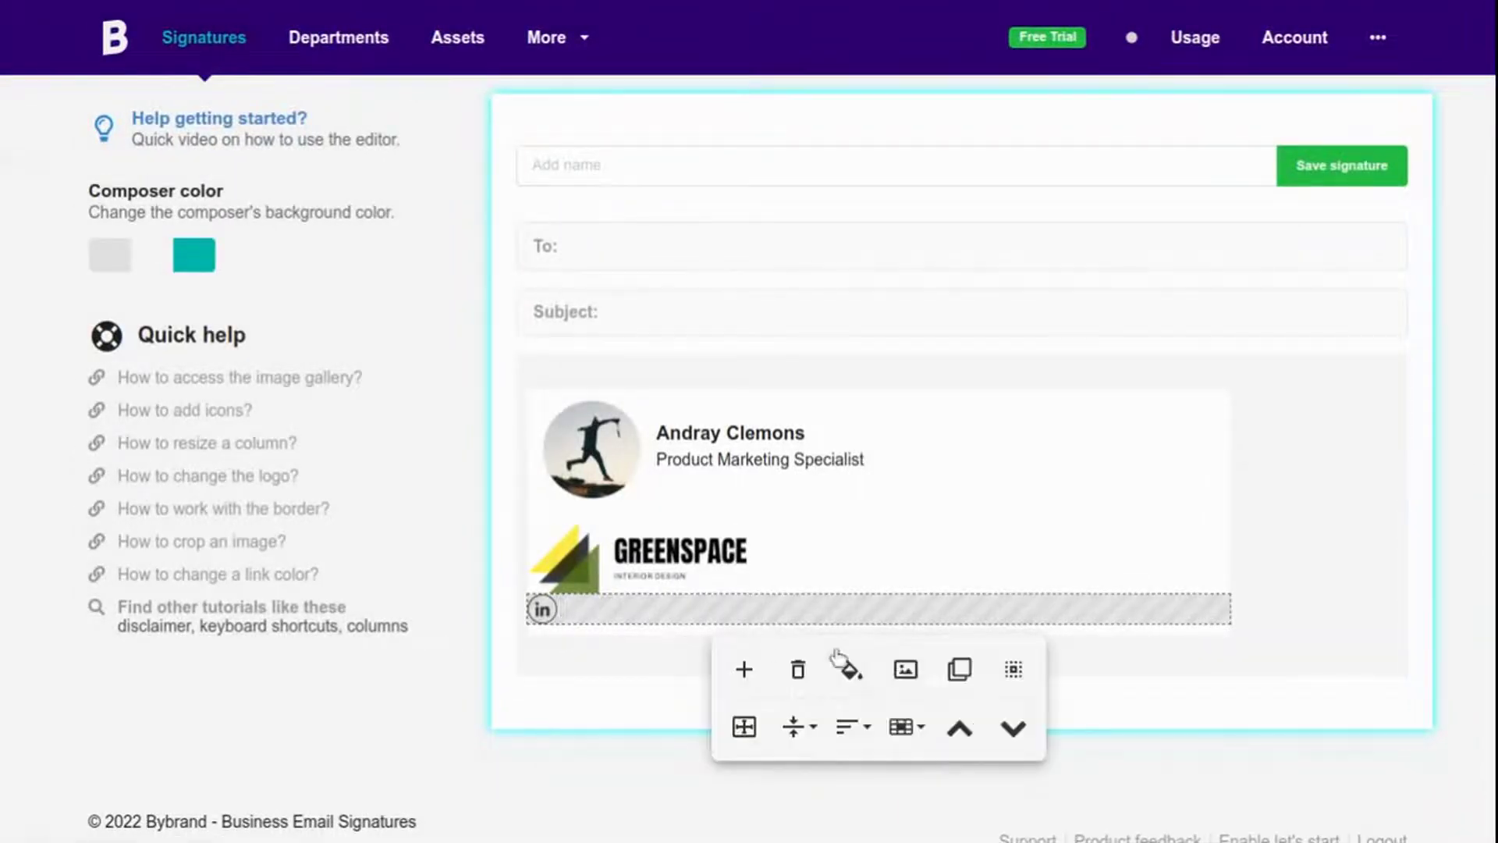
click(905, 669)
click(585, 86)
click(911, 177)
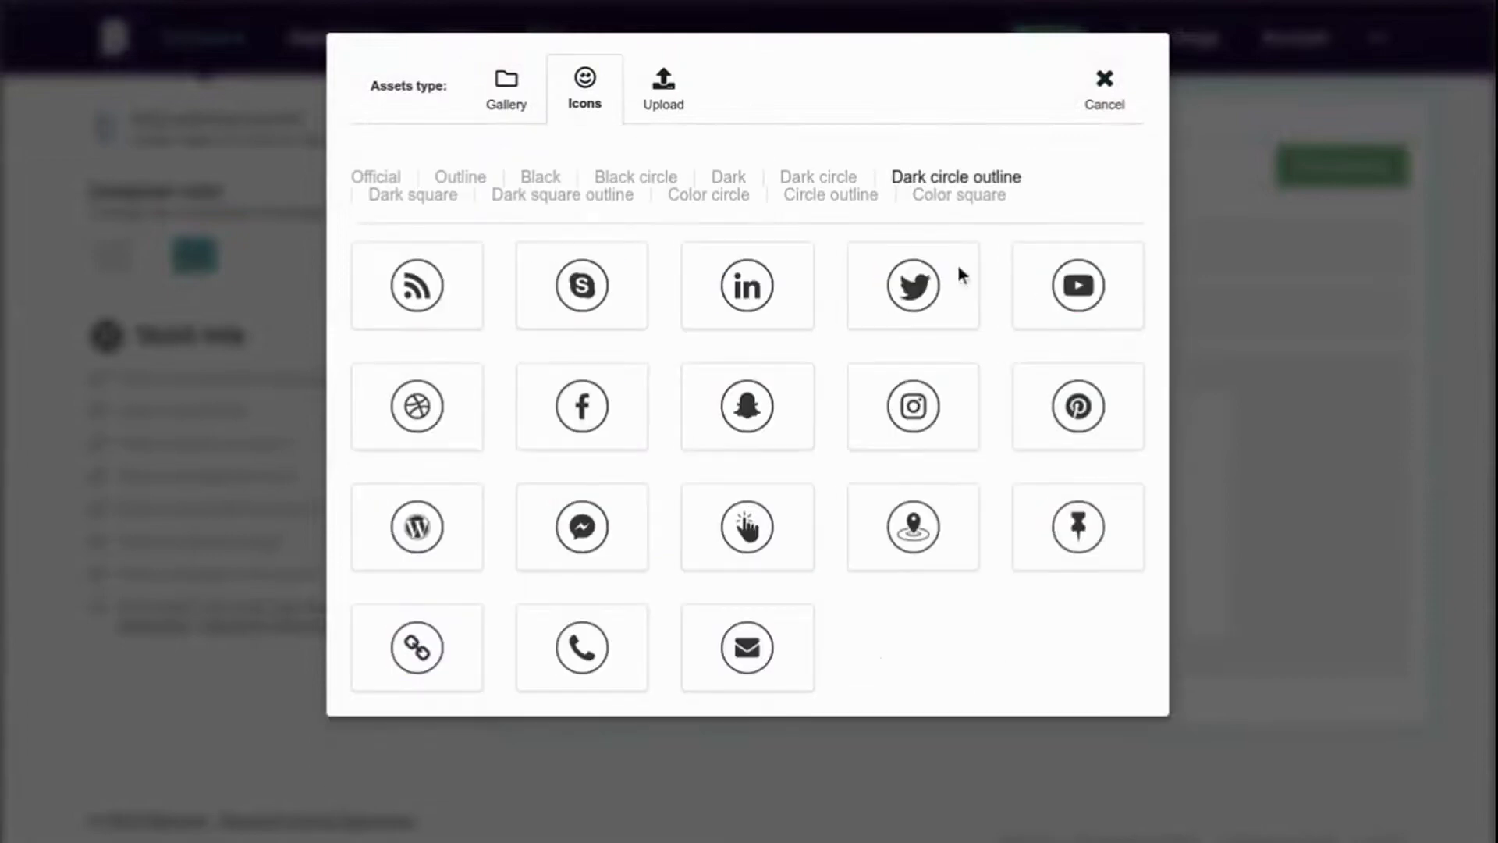
click(962, 275)
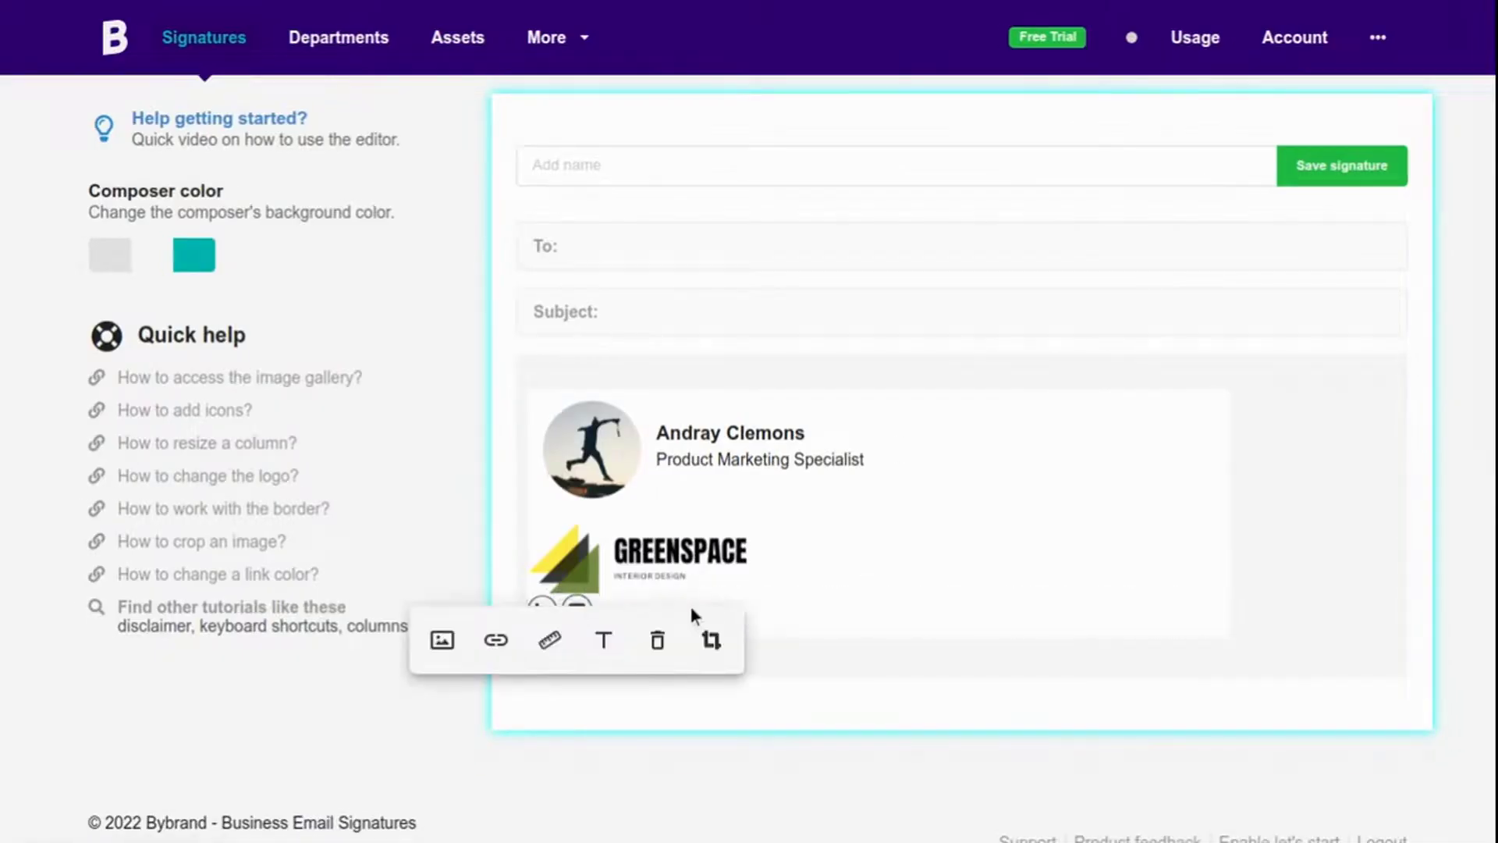
Add the Dark circle outline Facebook icon to the same icon row.
click(692, 611)
click(905, 669)
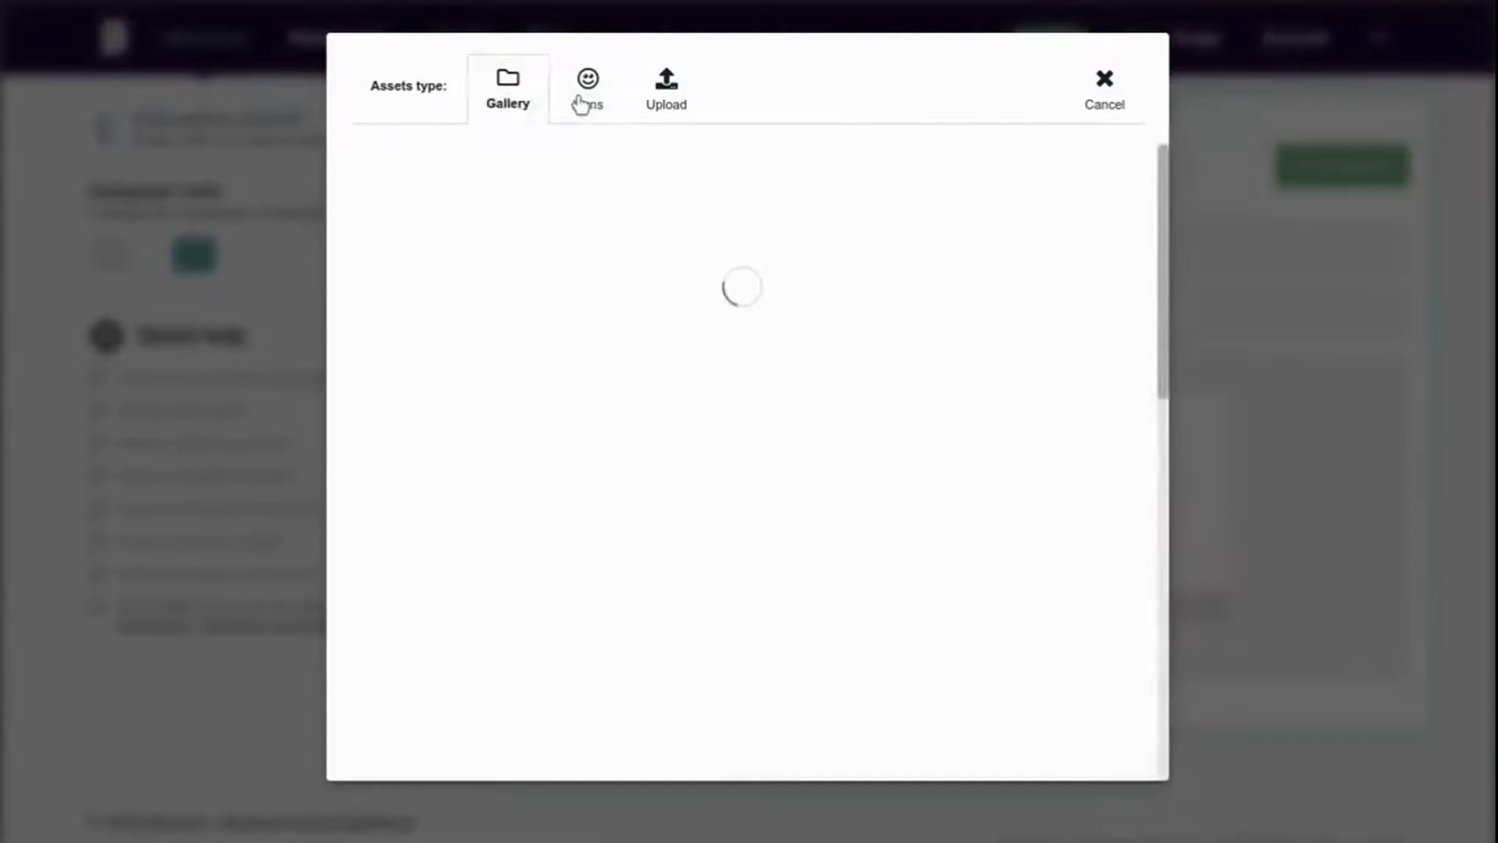
click(581, 104)
click(958, 181)
click(587, 412)
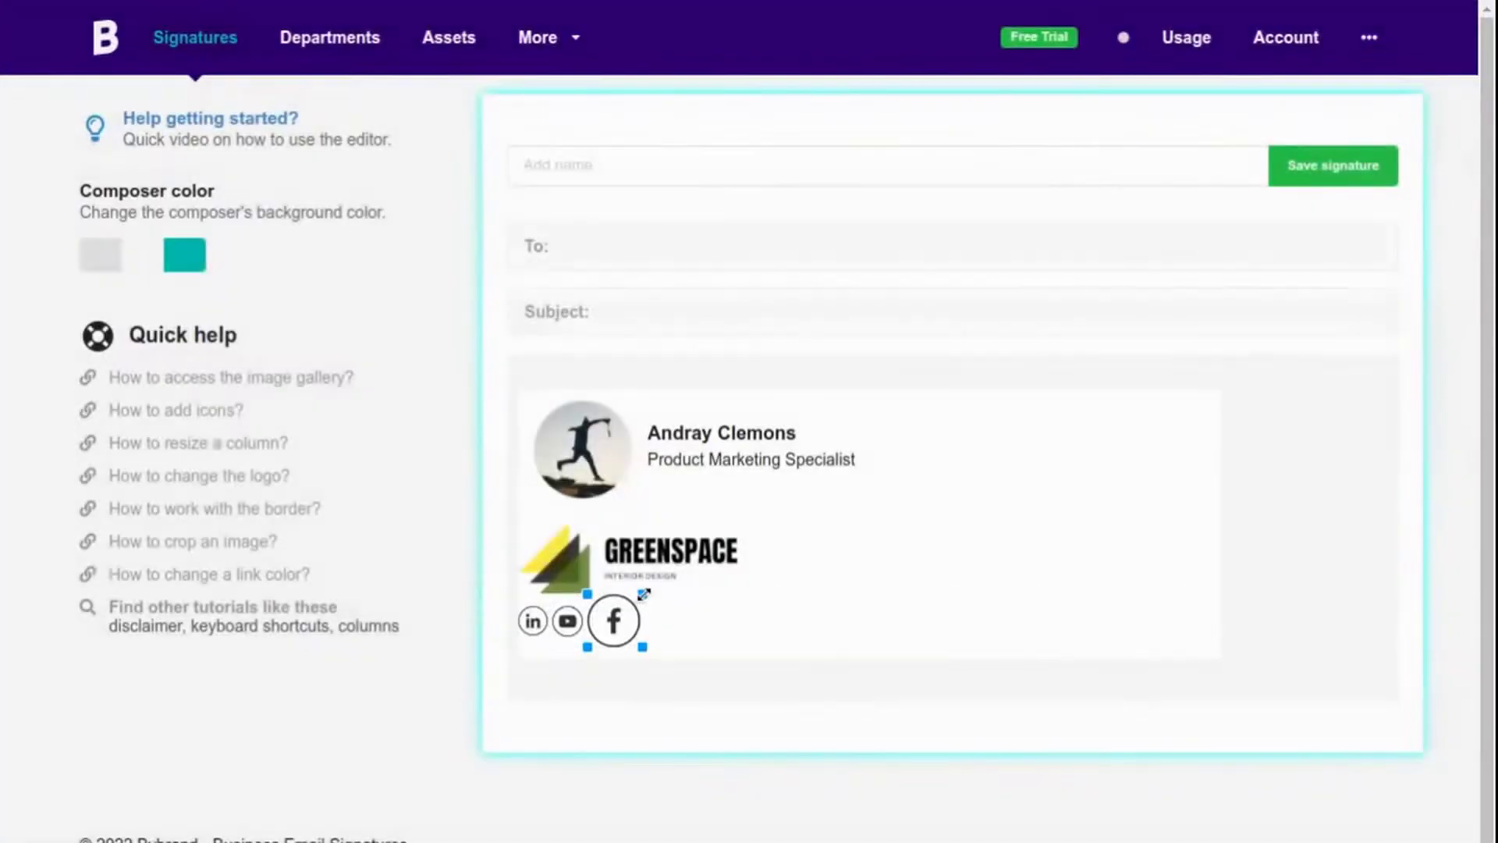
click(749, 612)
click(743, 632)
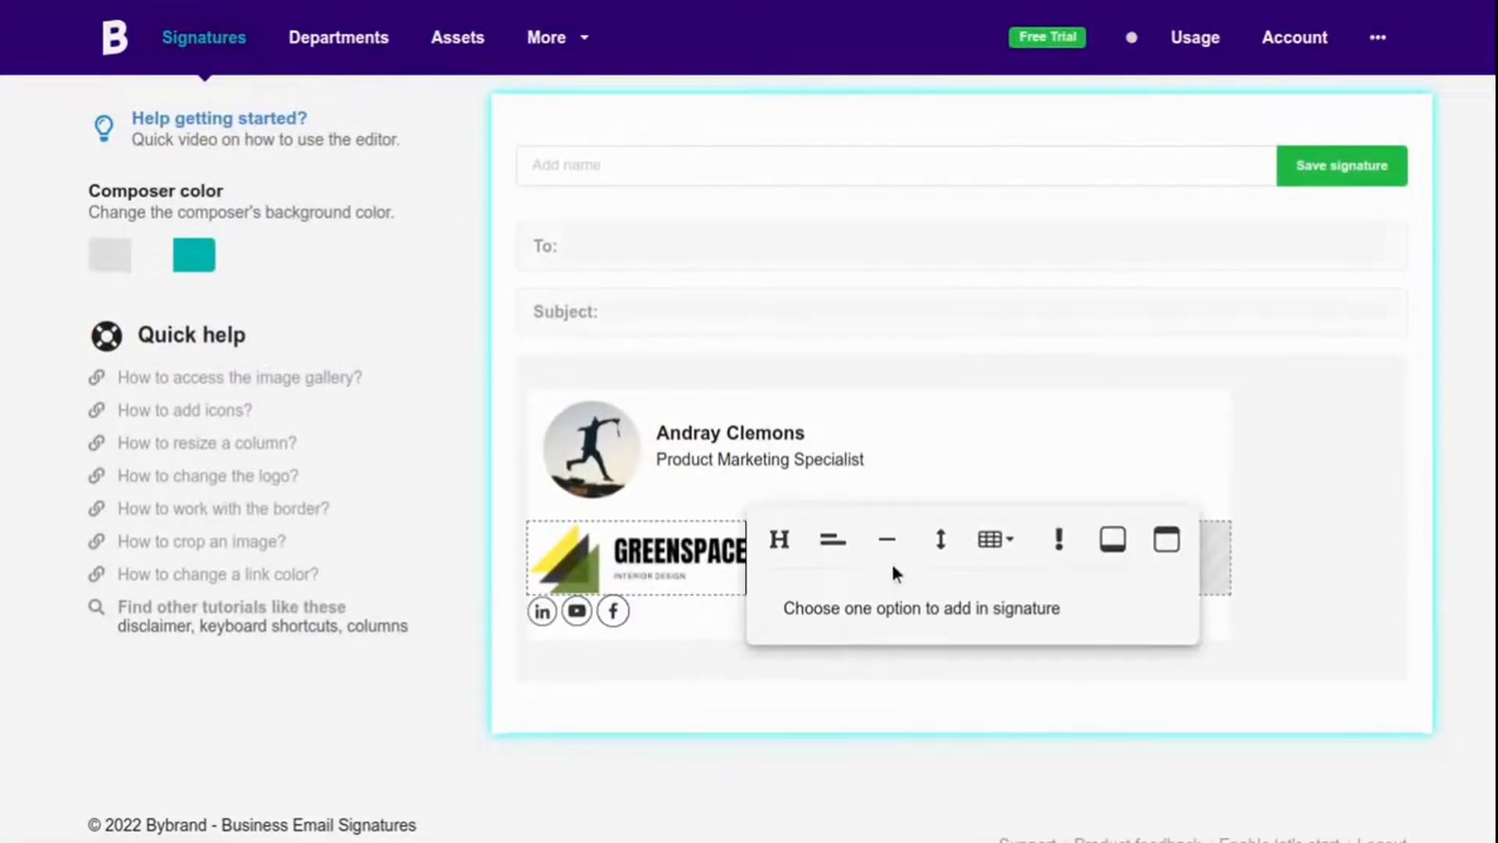
click(1287, 512)
click(675, 168)
Name the signature 'Minimalist Email platform' and save it.
text(Minimalist)
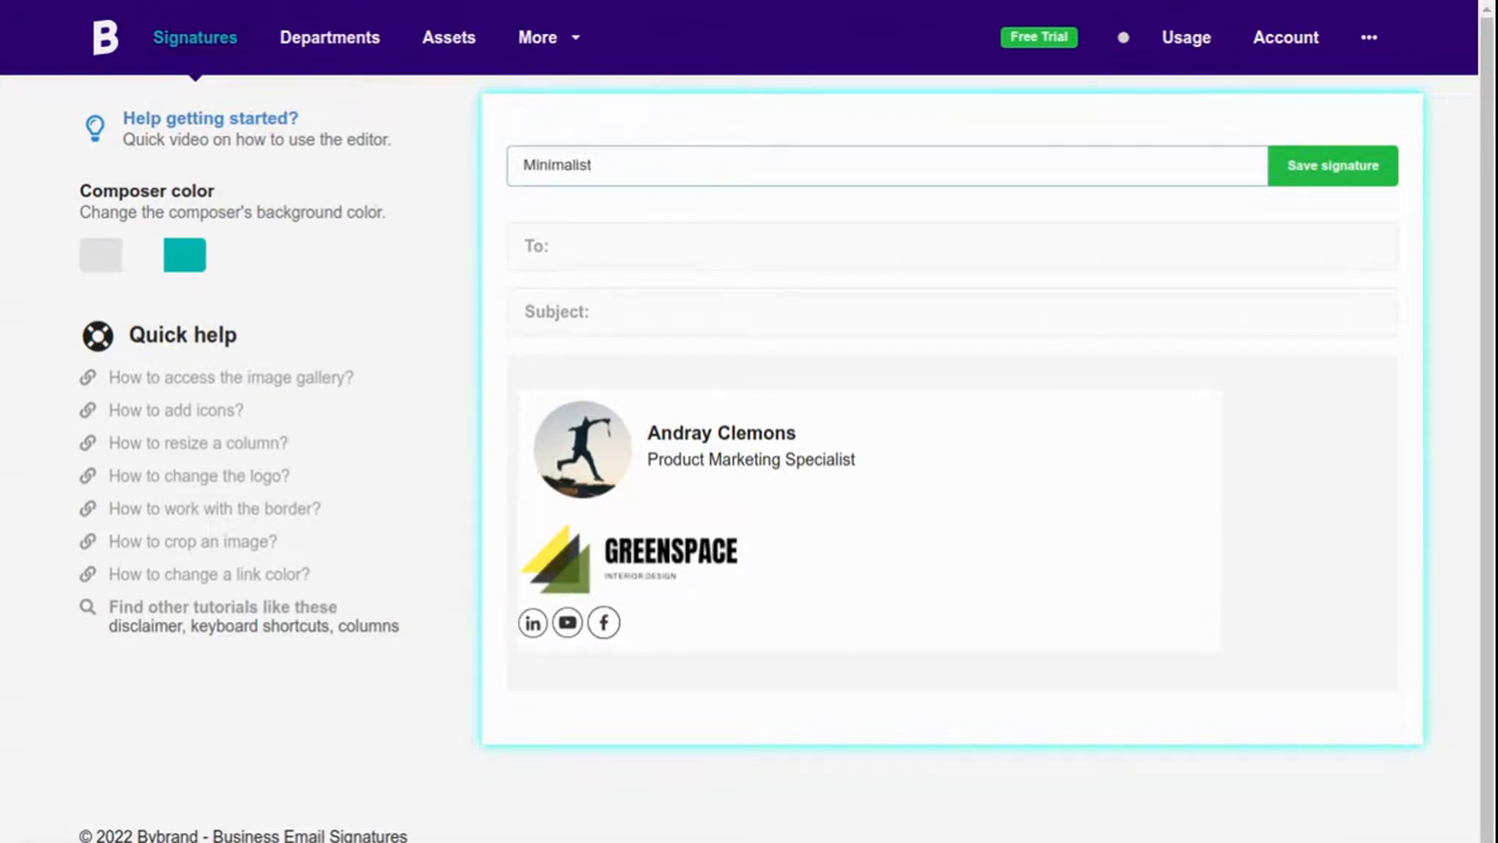
text( Email pla)
click(1333, 166)
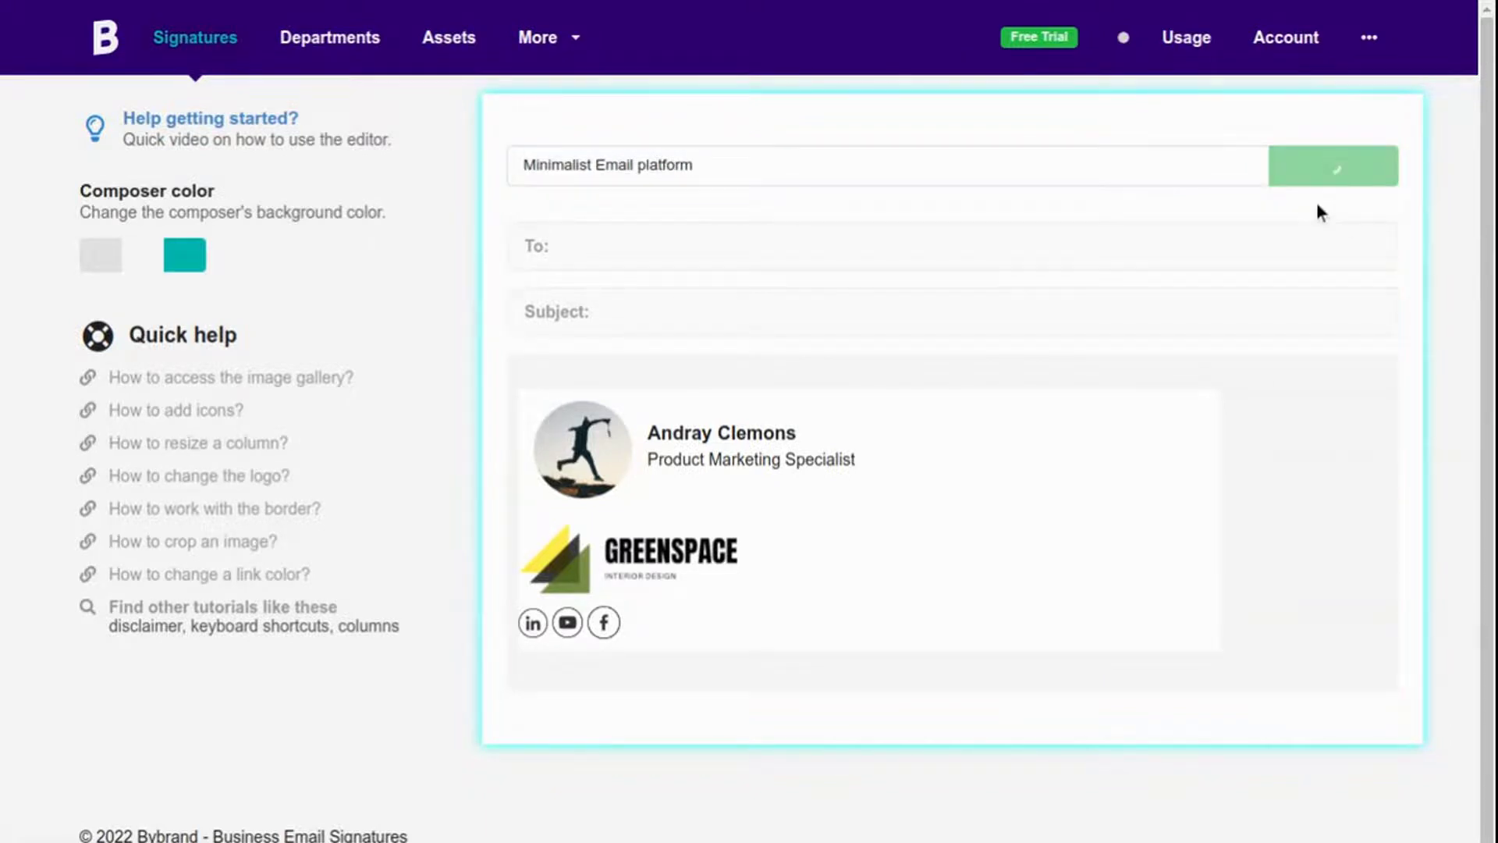
click(706, 554)
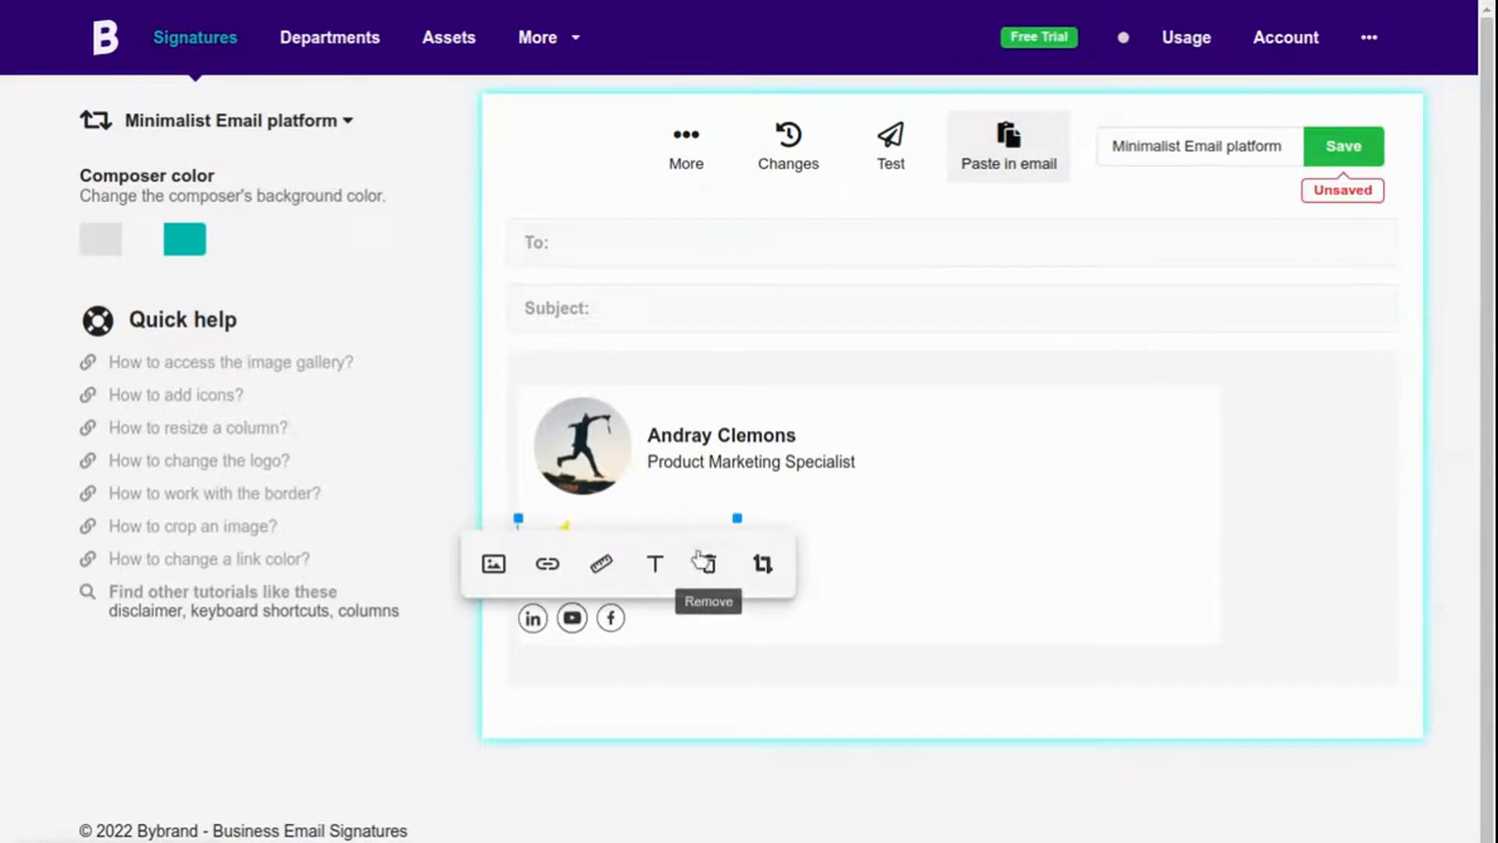
click(548, 565)
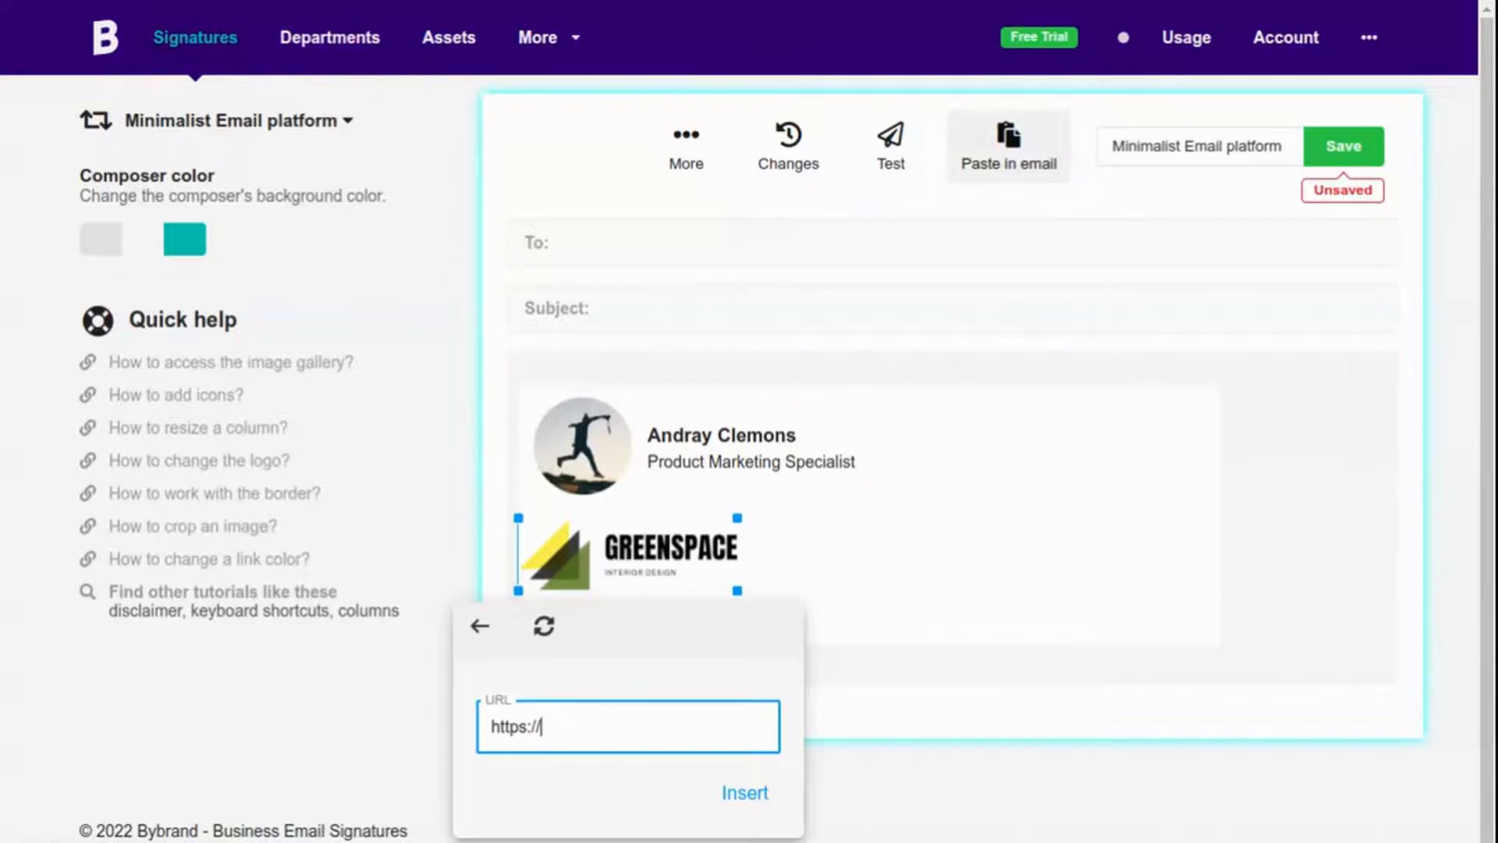
text(greenspace.com)
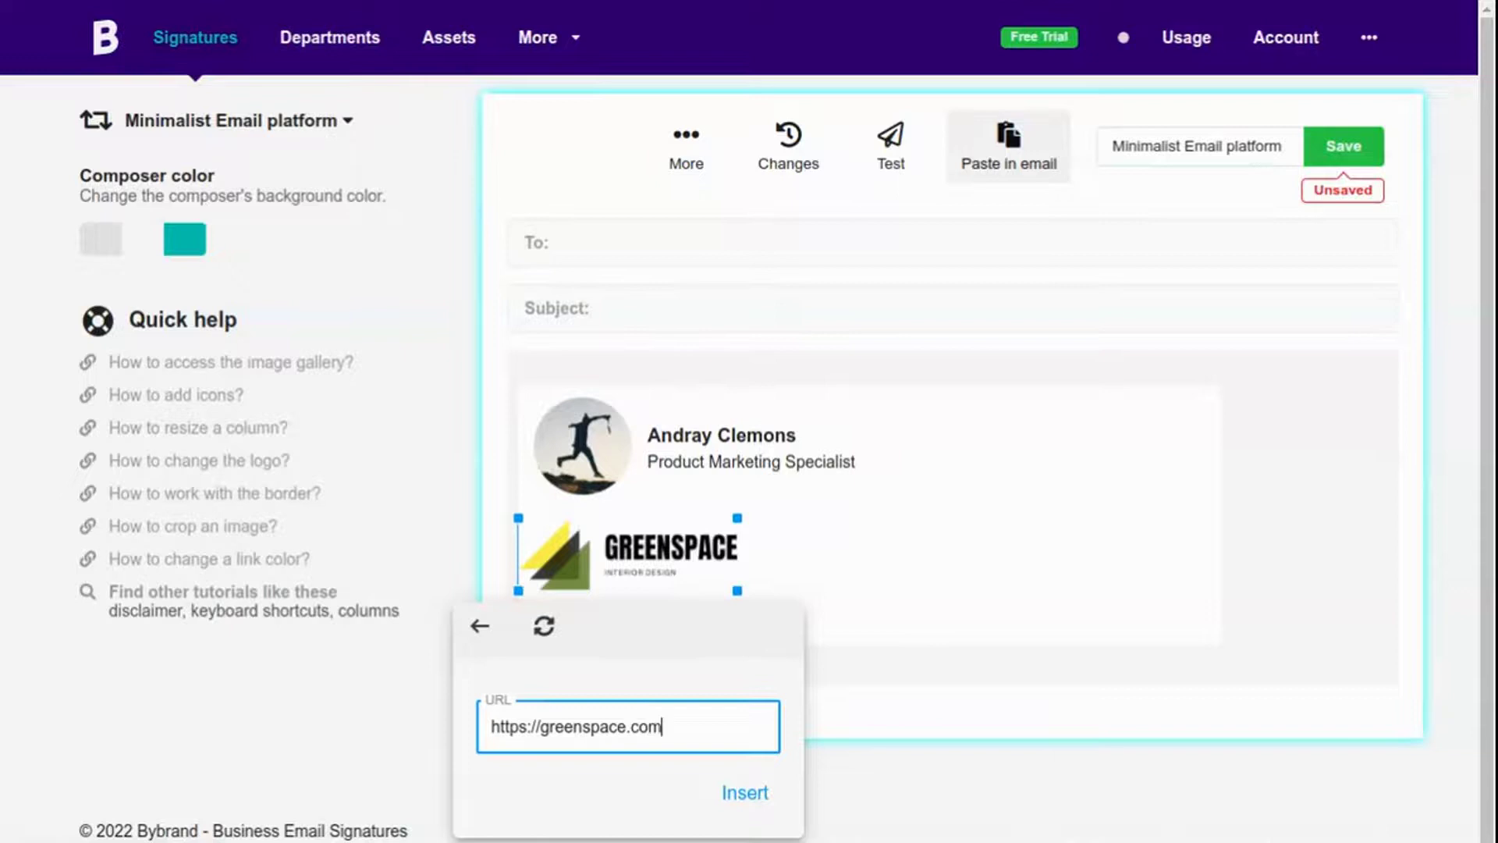
click(742, 793)
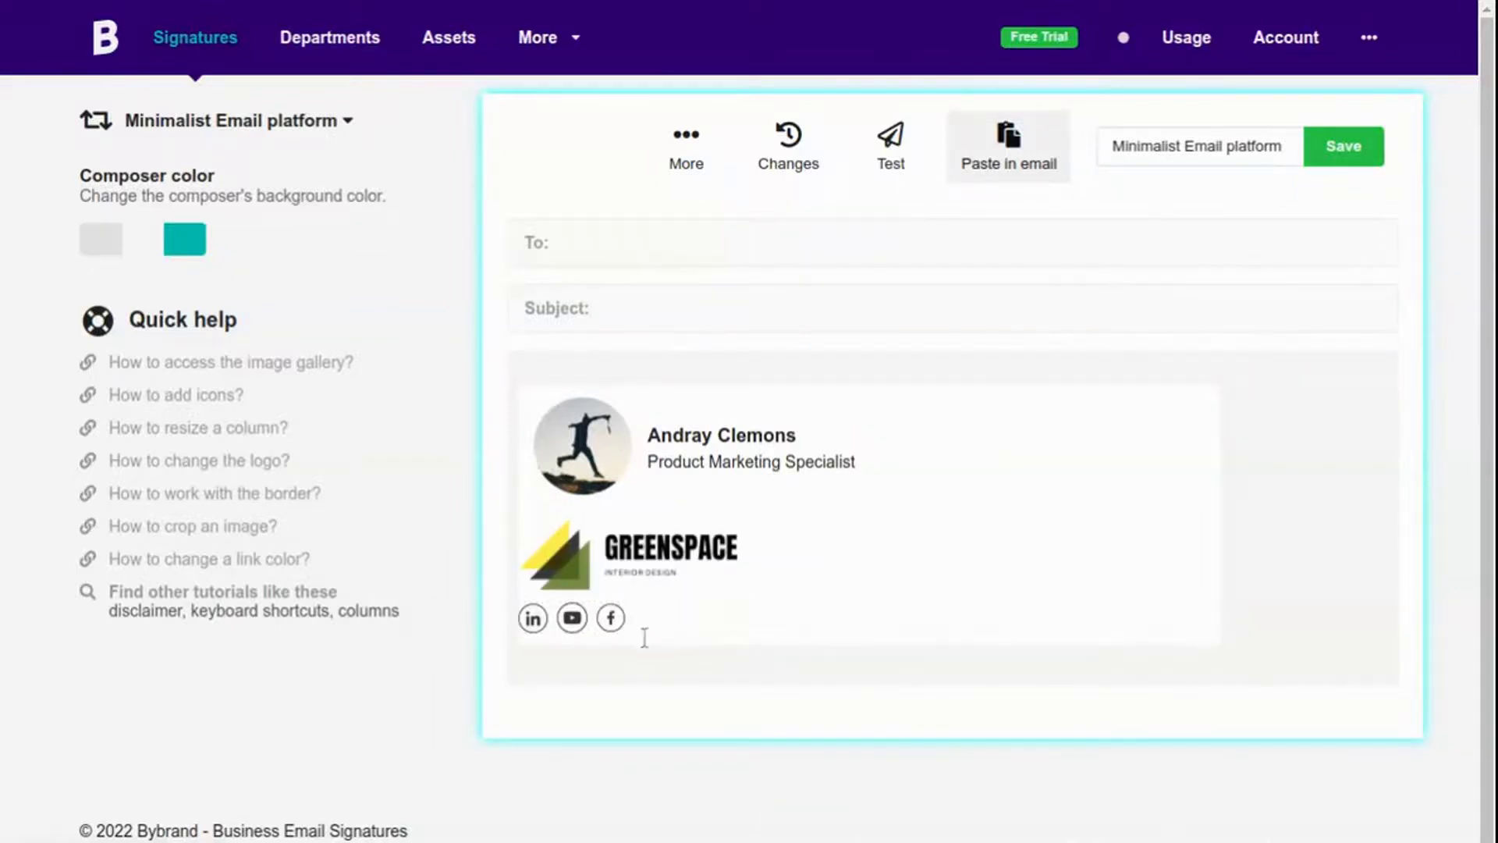
click(530, 621)
click(453, 650)
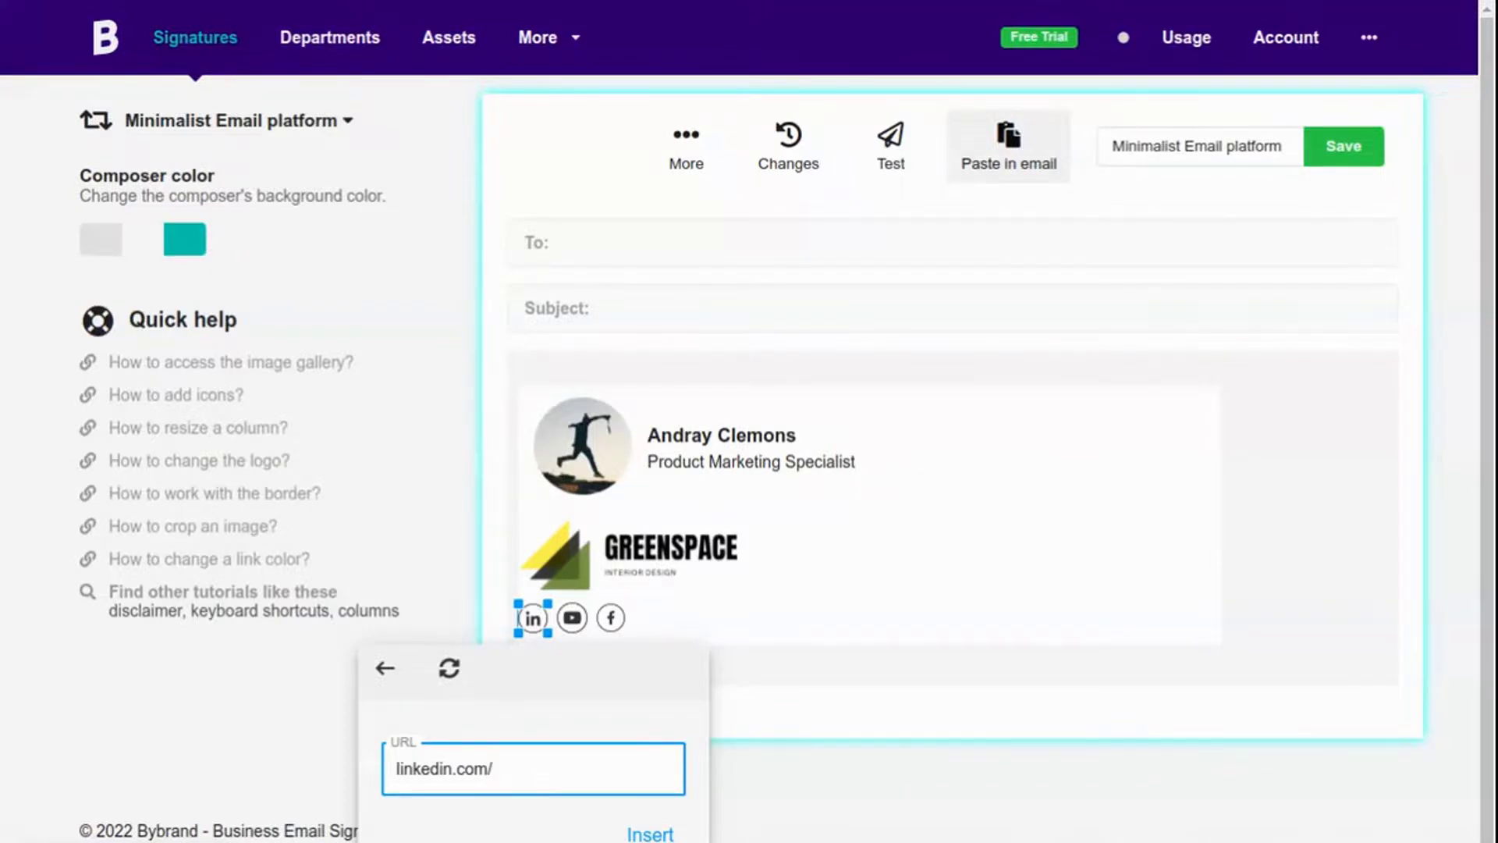
text(linkedin.com/company/greenspace)
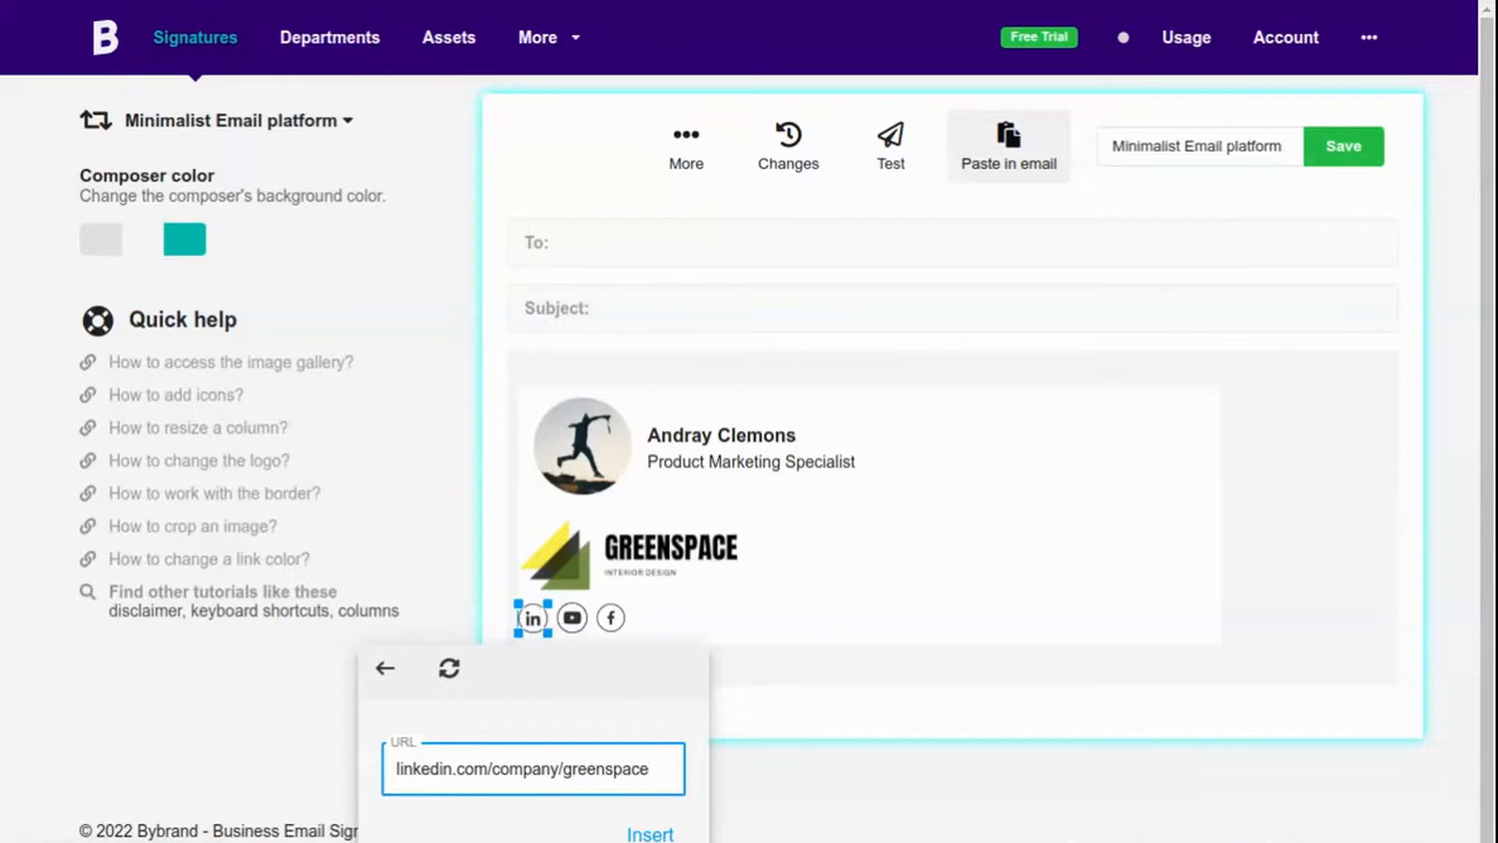
click(650, 833)
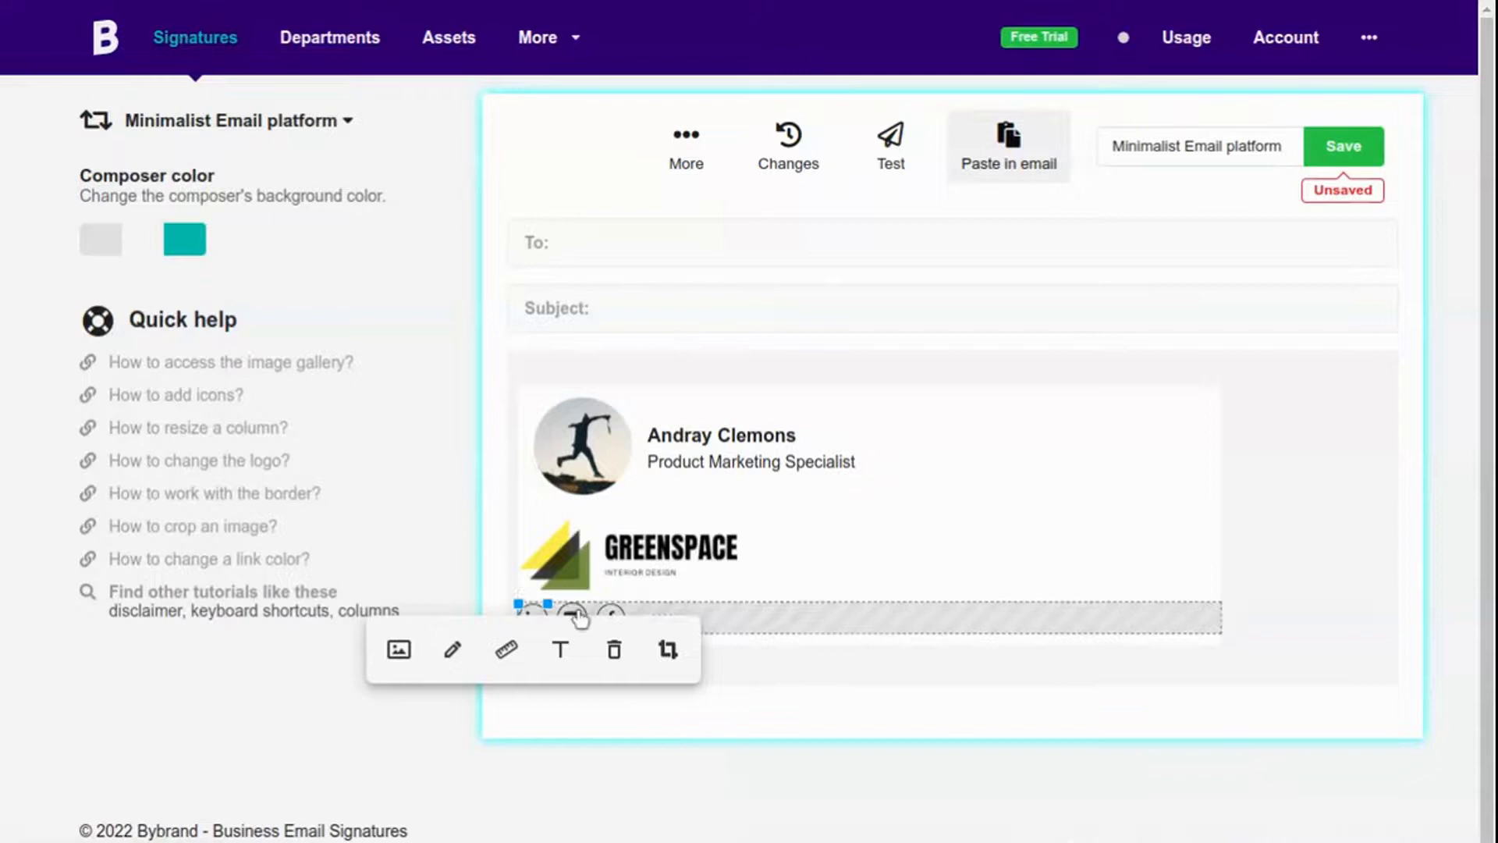
click(575, 616)
click(491, 650)
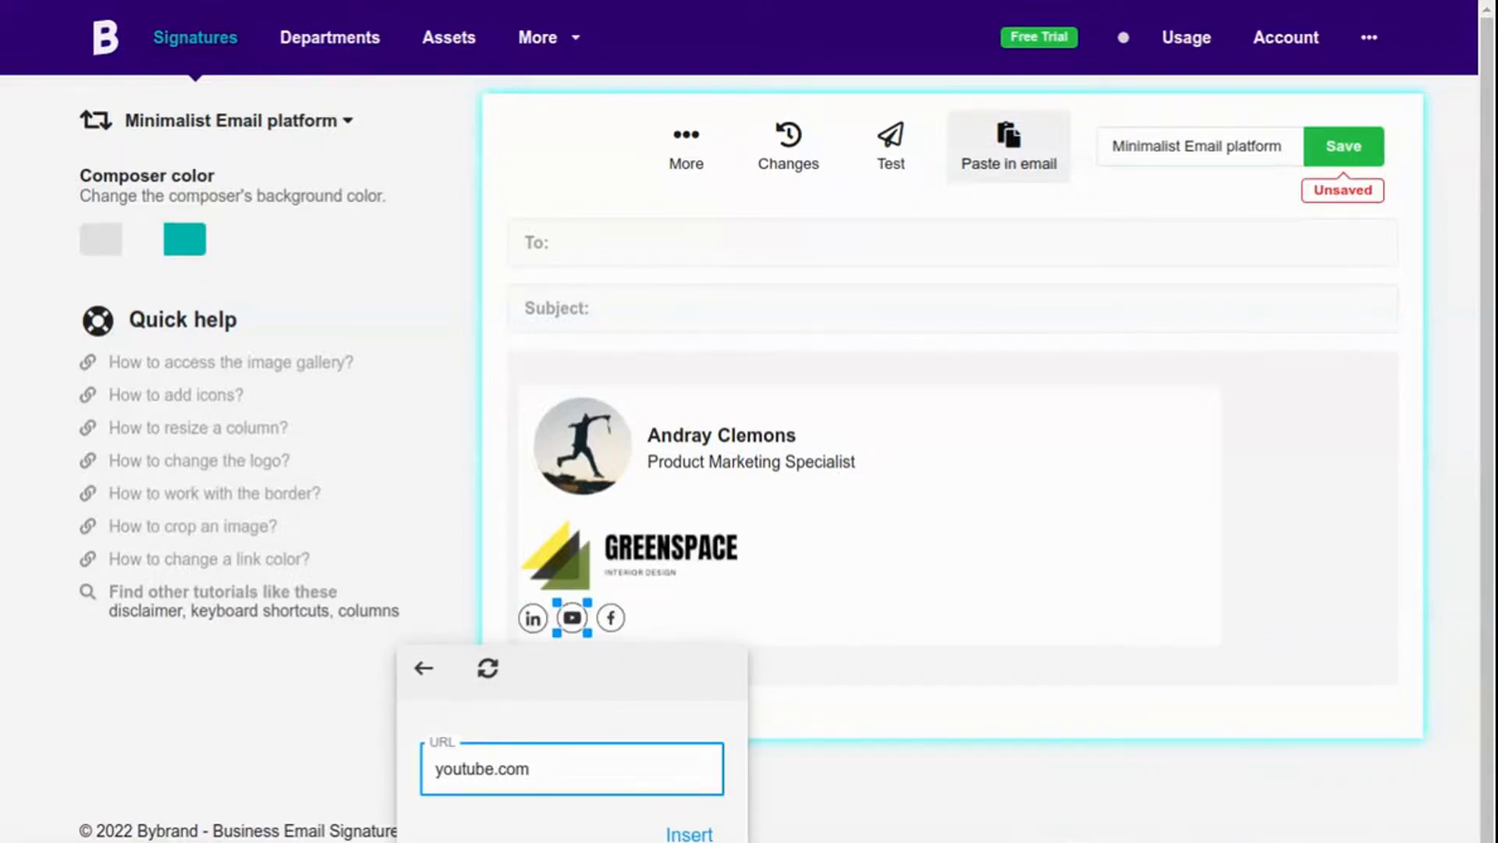
text(youtube.com/@greenspace)
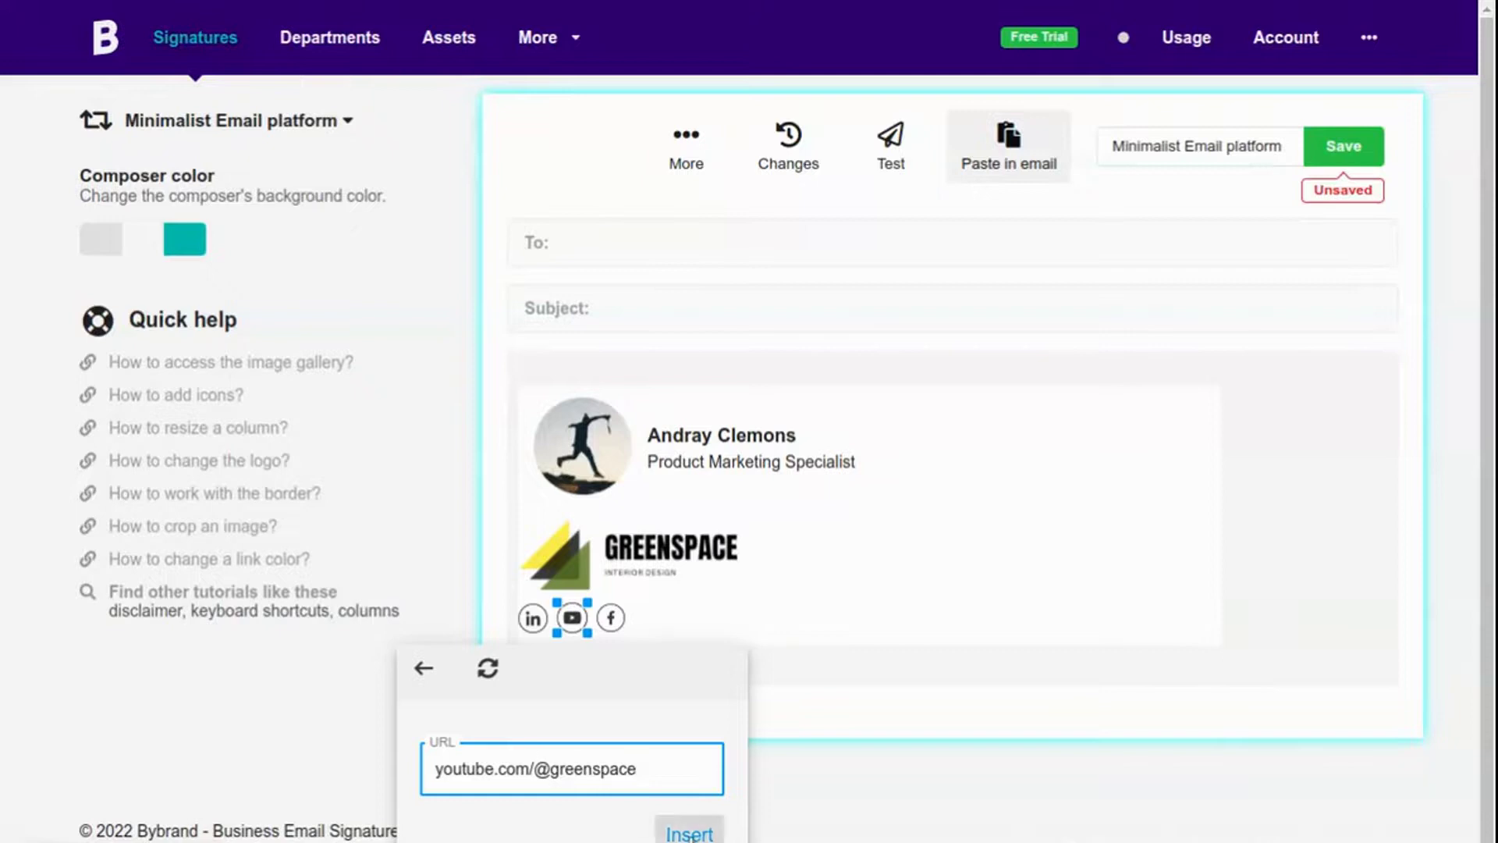
click(689, 833)
click(529, 653)
text(fac)
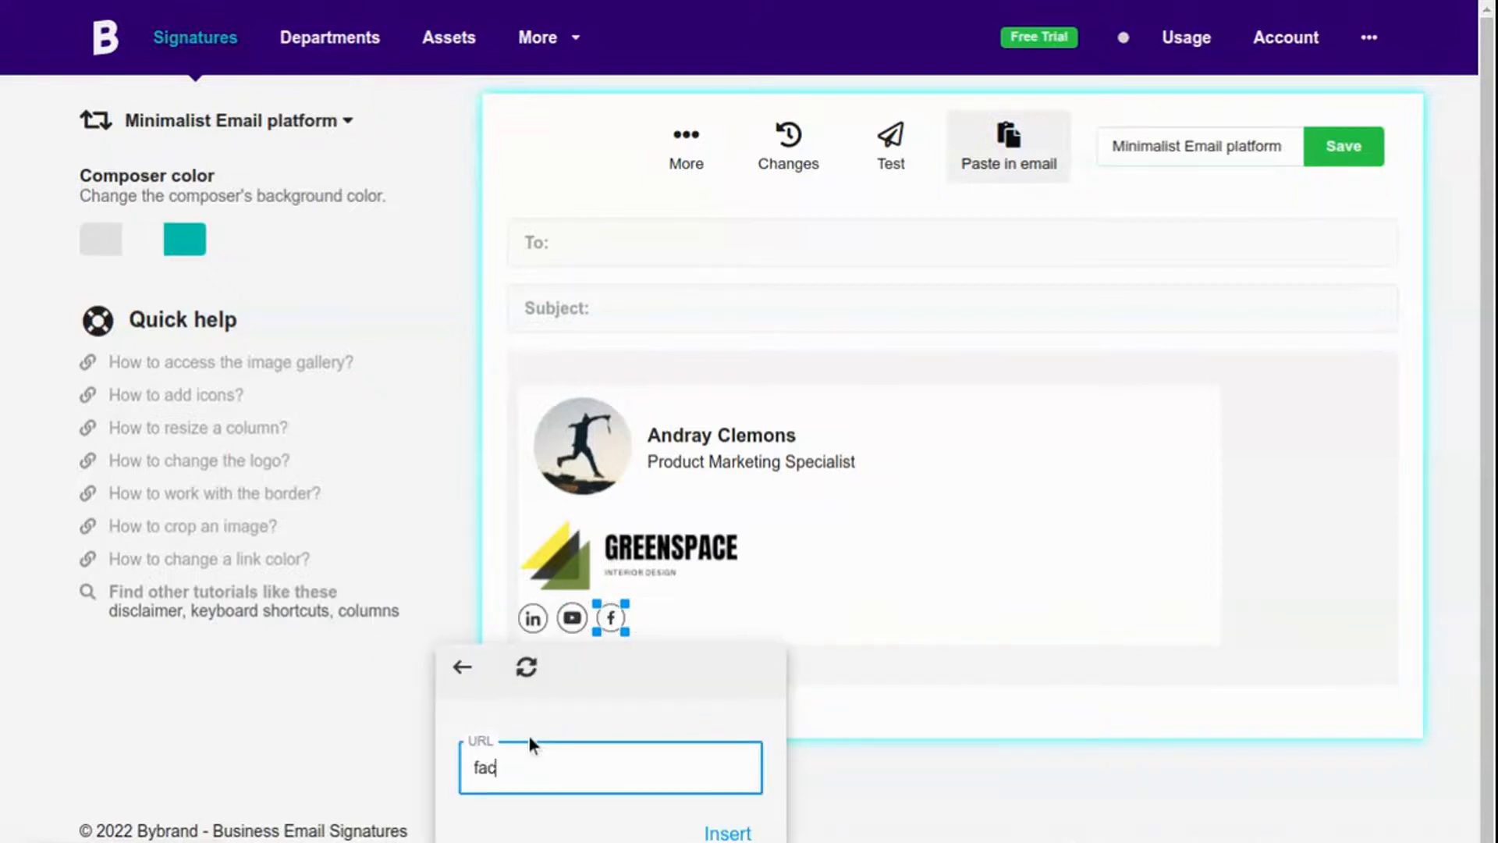
text(ebook.com/greenspace)
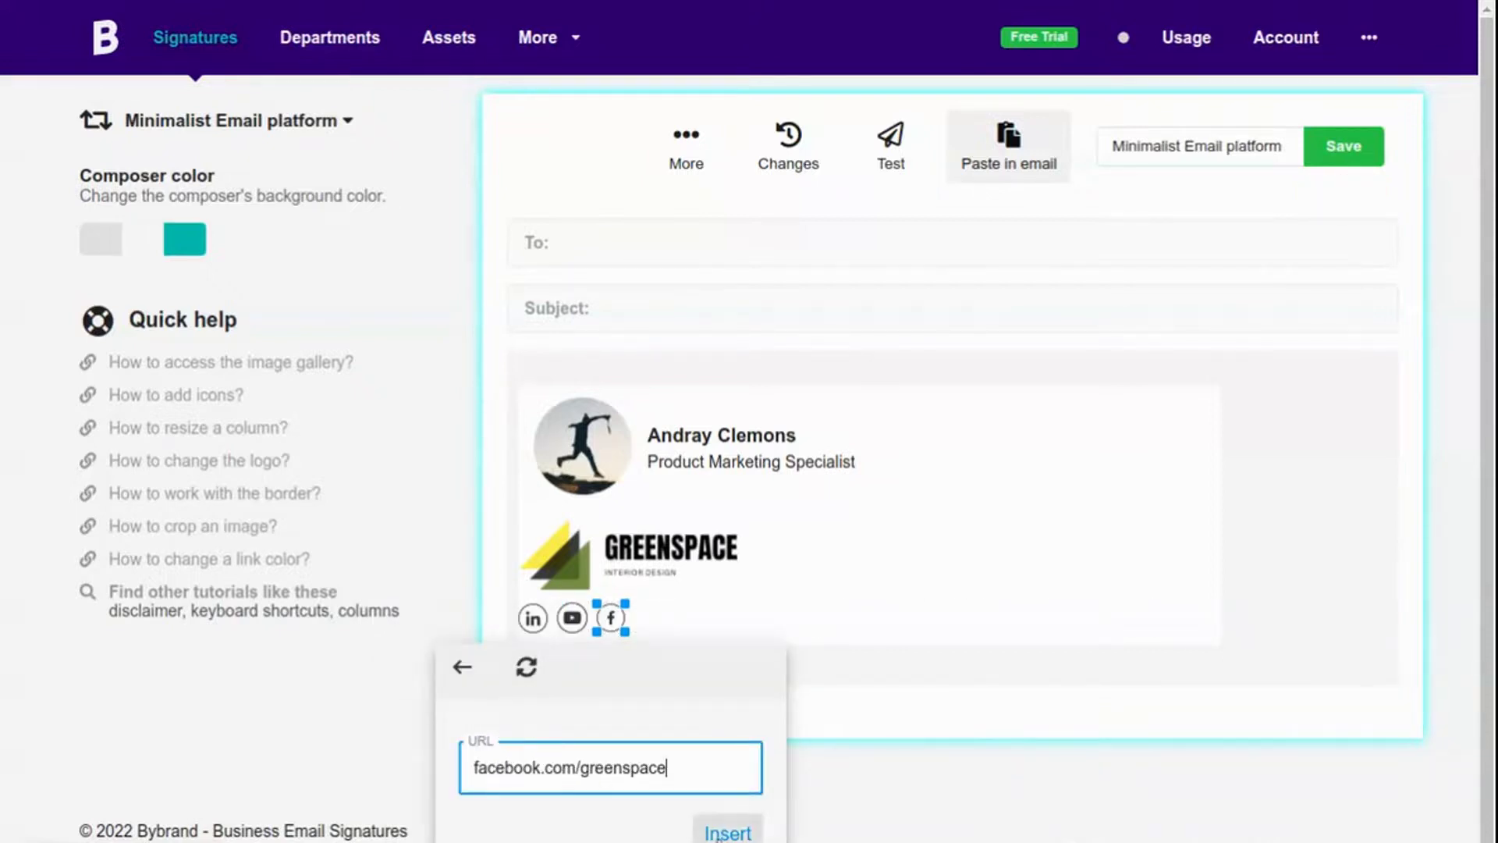
click(727, 833)
click(721, 394)
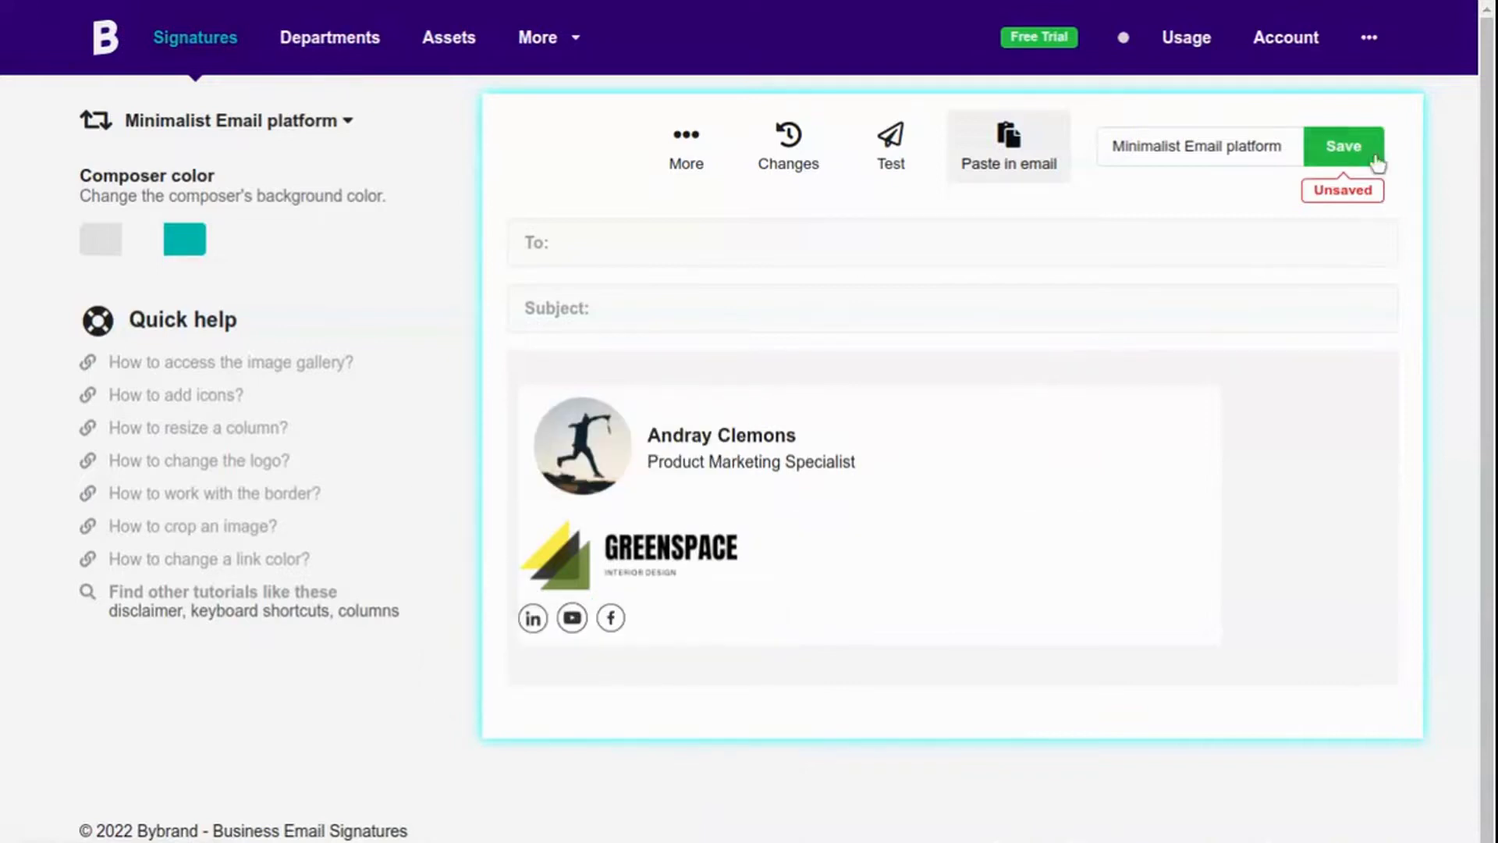
Save the signature with its new links and dismiss the 'Signature successfully updated!' notice.
click(1352, 152)
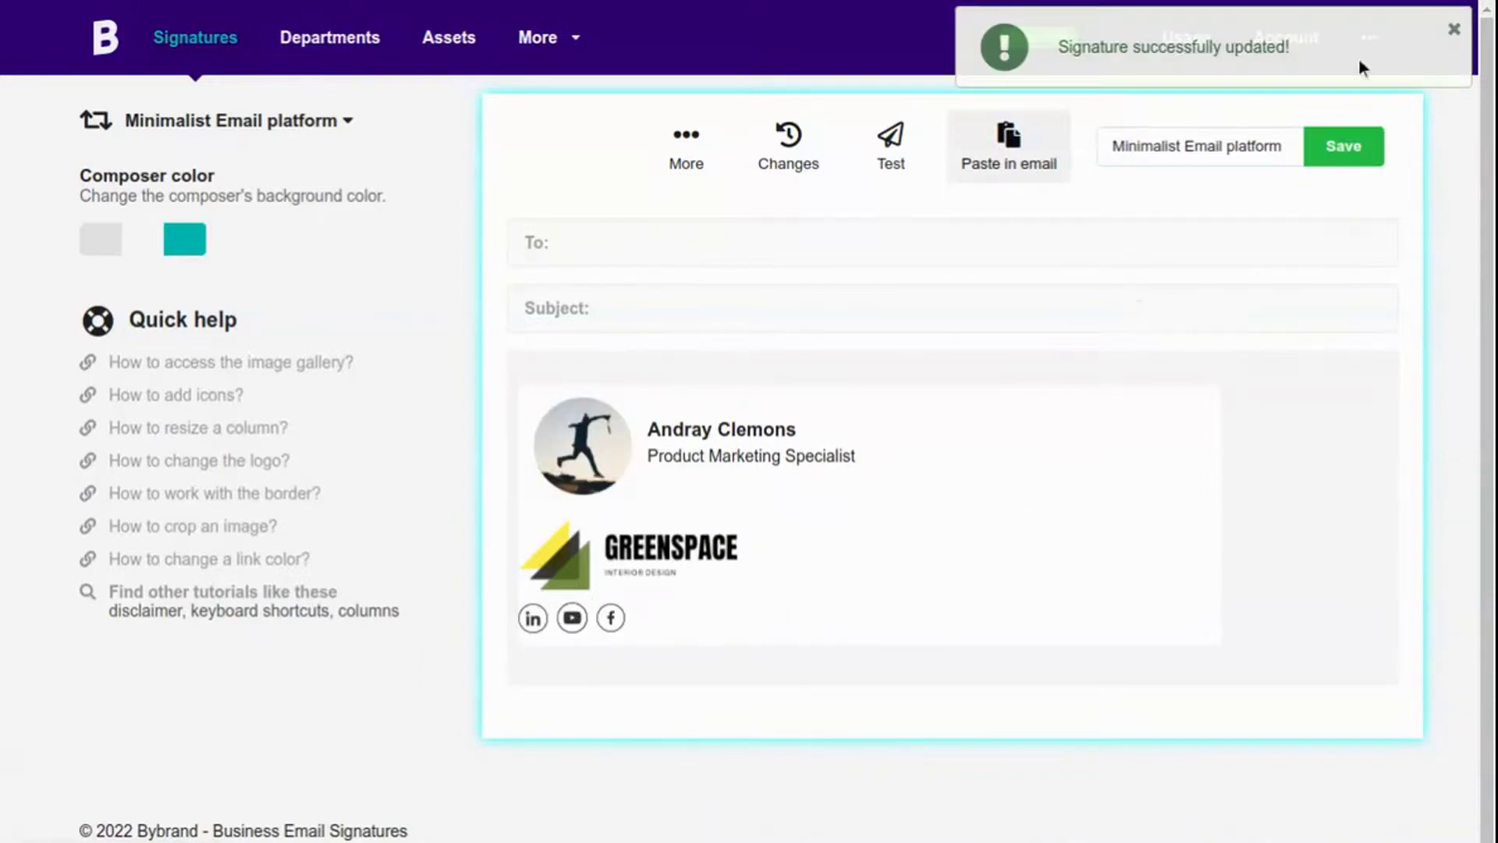
click(1454, 31)
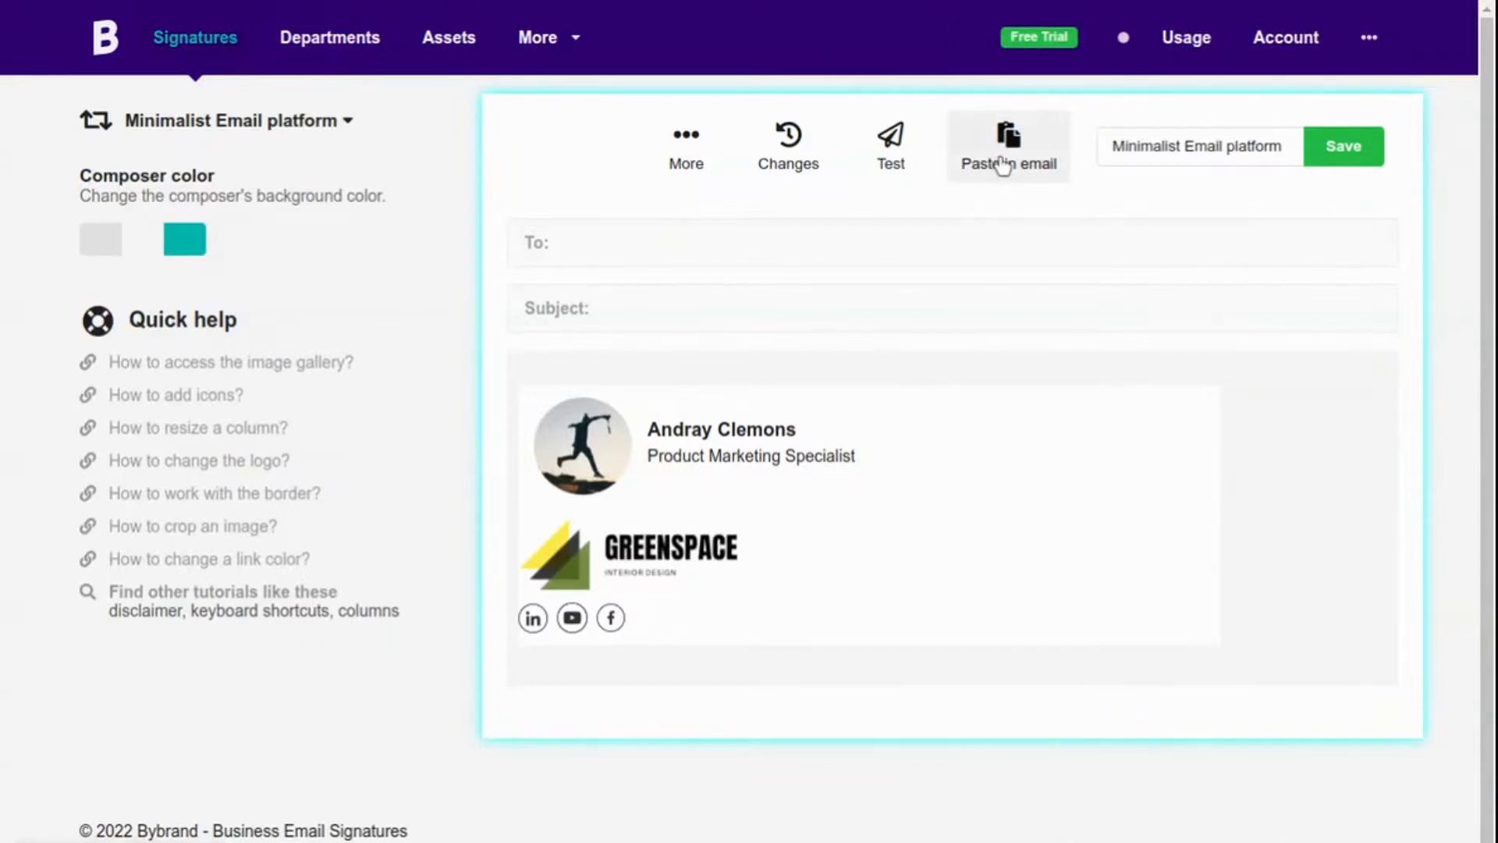
From the Paste in email page, copy the signature and copy its HTML code.
click(1004, 165)
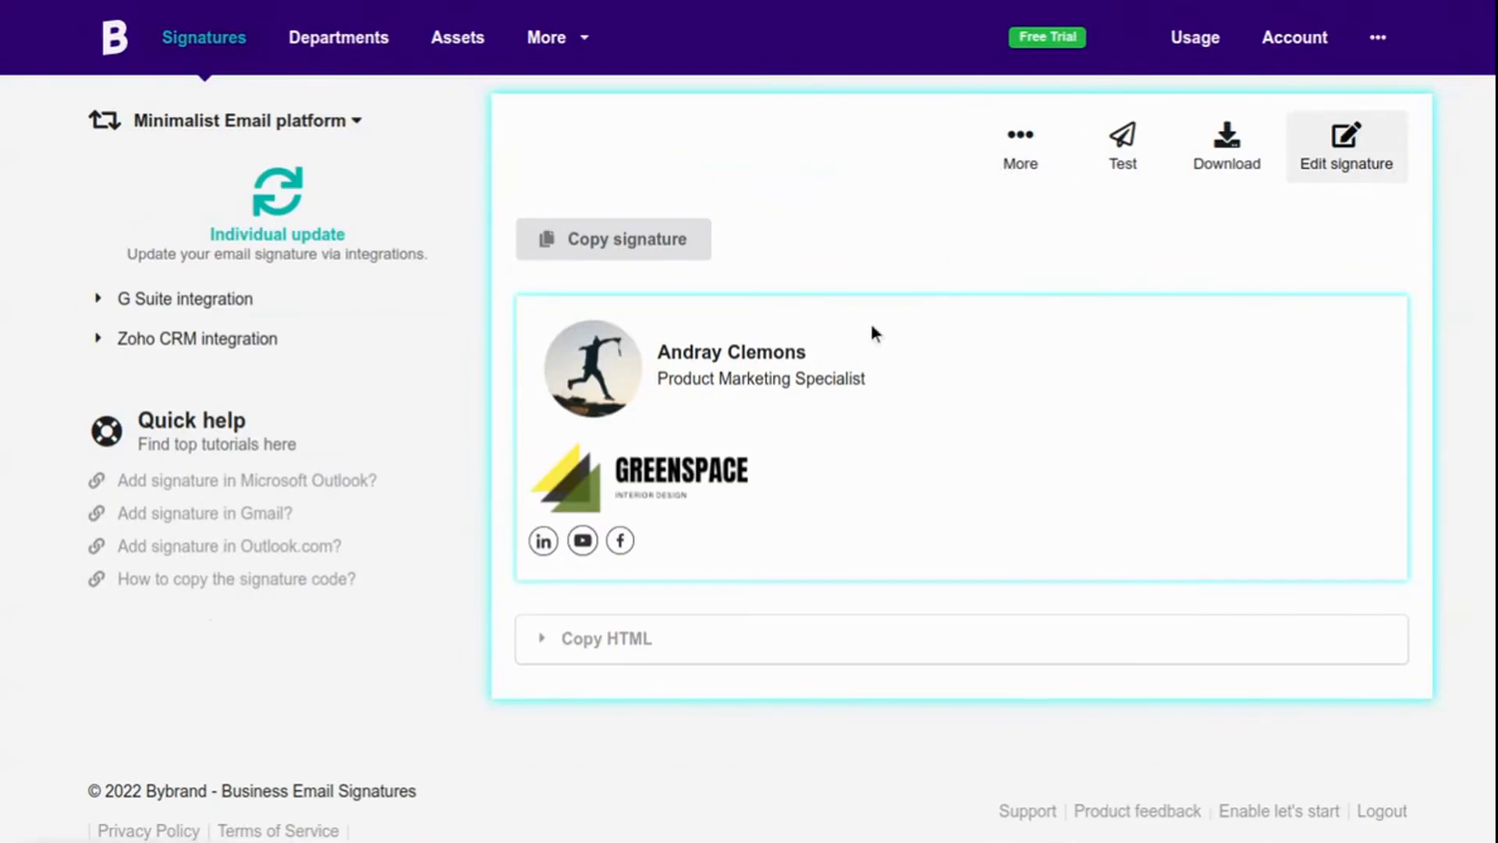
click(612, 251)
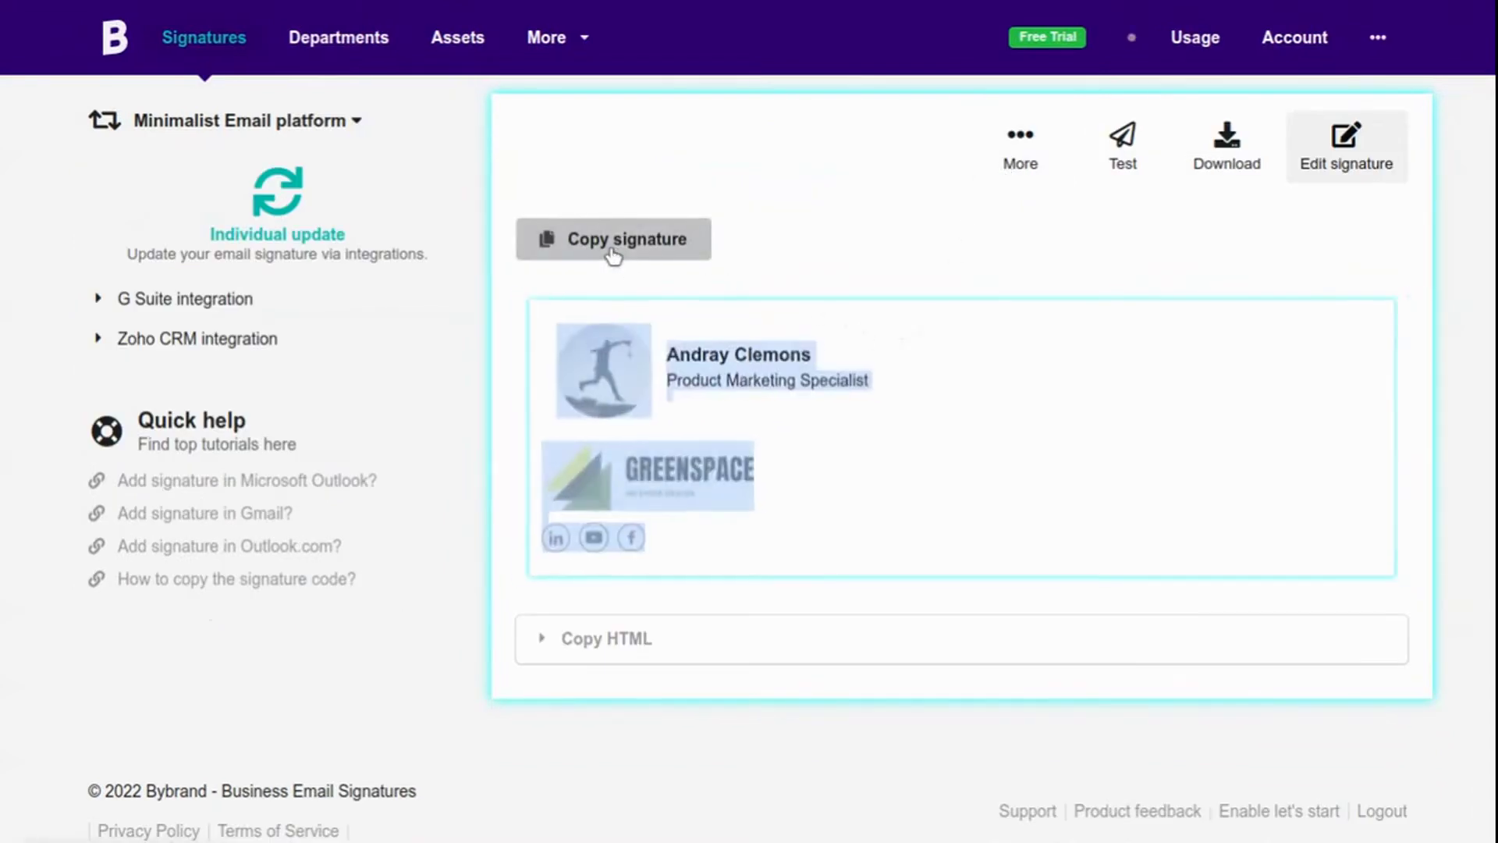
click(644, 637)
scroll(644, 633, down, 3)
click(599, 443)
scroll(829, 422, up, 2)
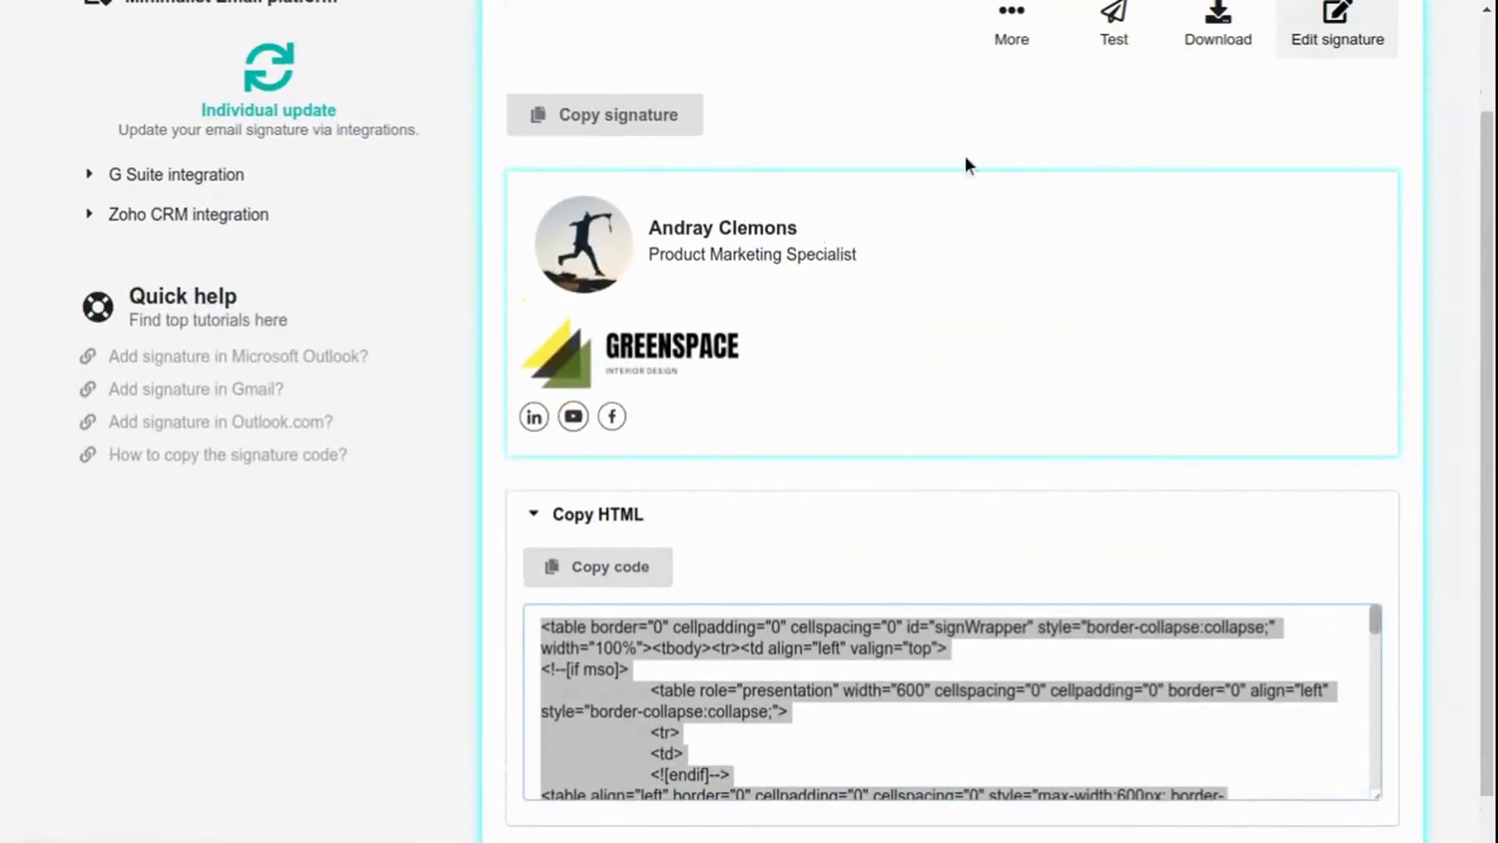
scroll(962, 156, up, 1)
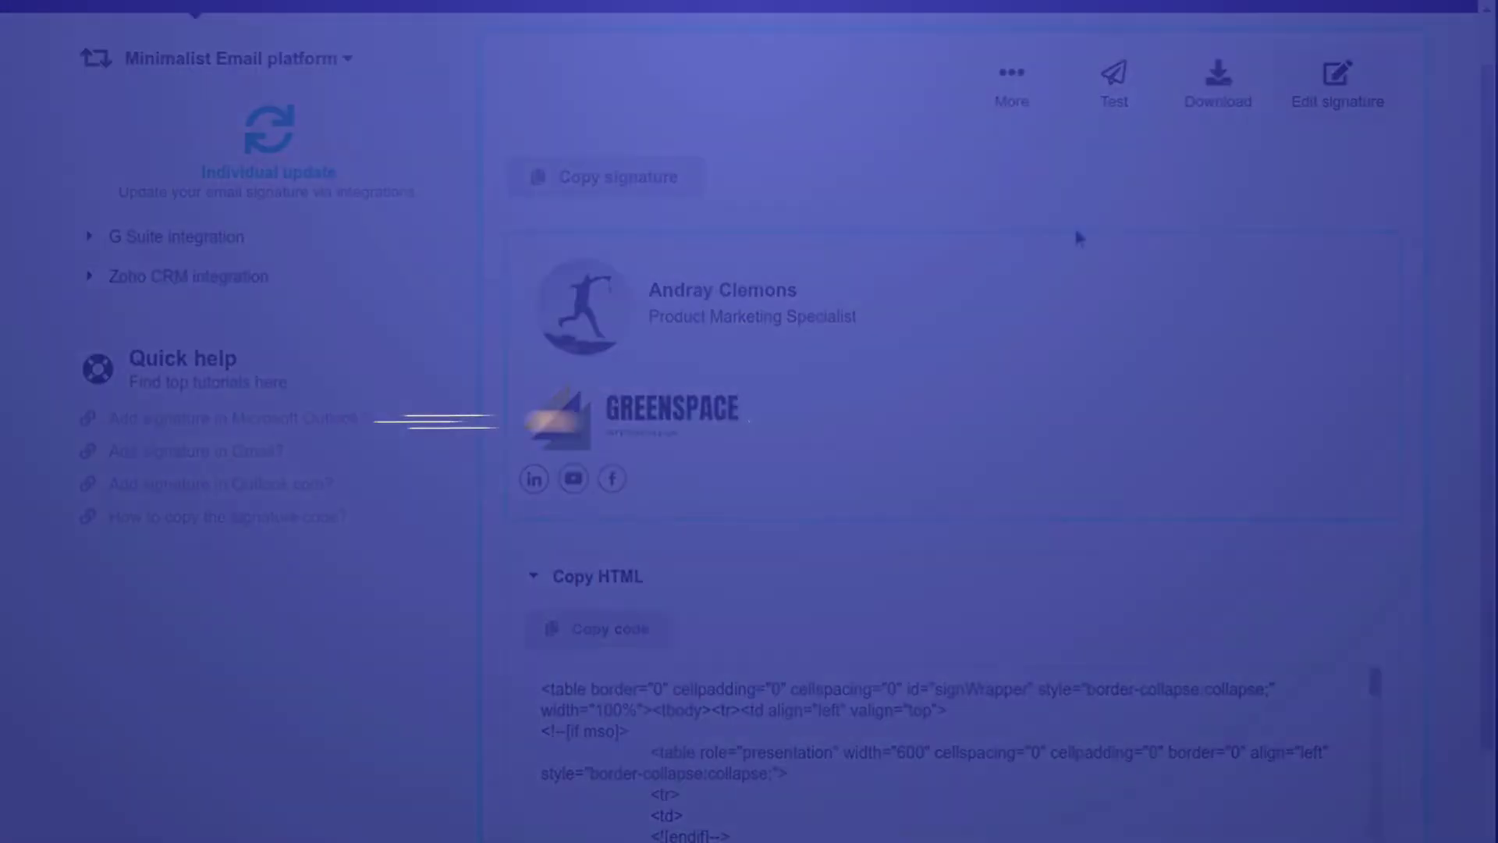